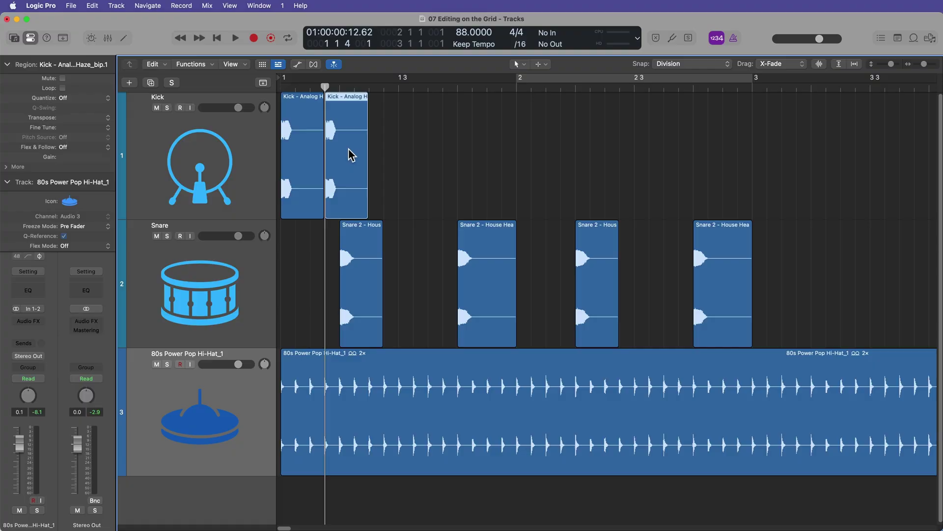
- Copy the Kick region onto bar 1 3, then play the beat from the start
drag(354, 149, 464, 149)
click(554, 147)
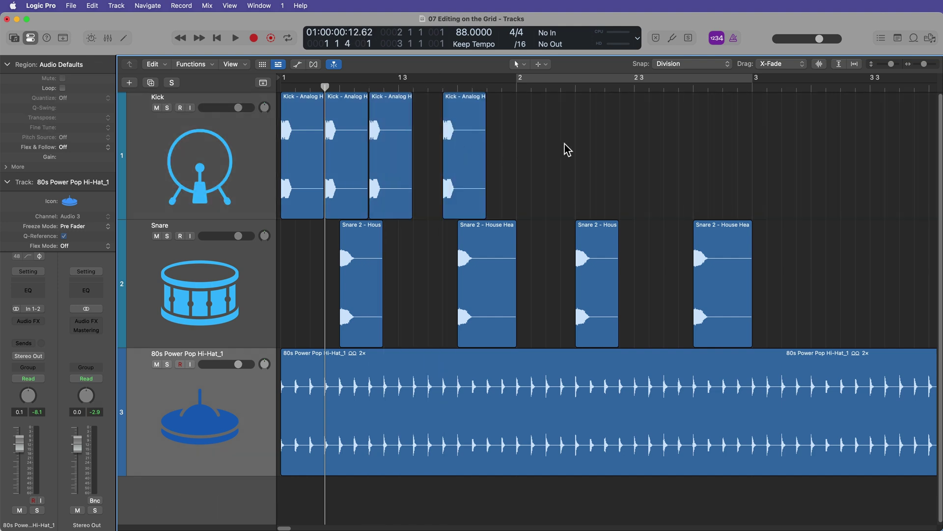
key(Return)
key(space)
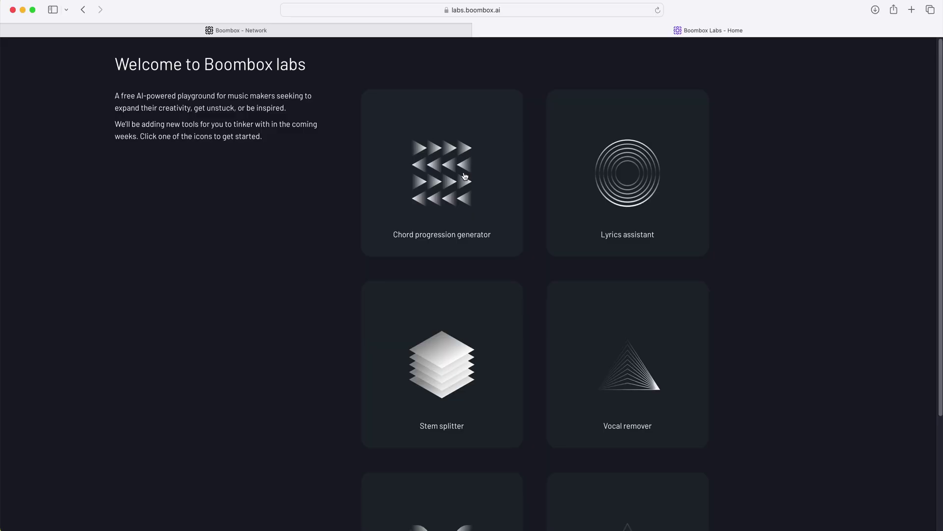
- Generate a 110 BPM C minor progression (Cmin, Abmaj, Bb, G7) and play it back
click(473, 185)
text(C minor uplifting progression for a pop pre-chorus)
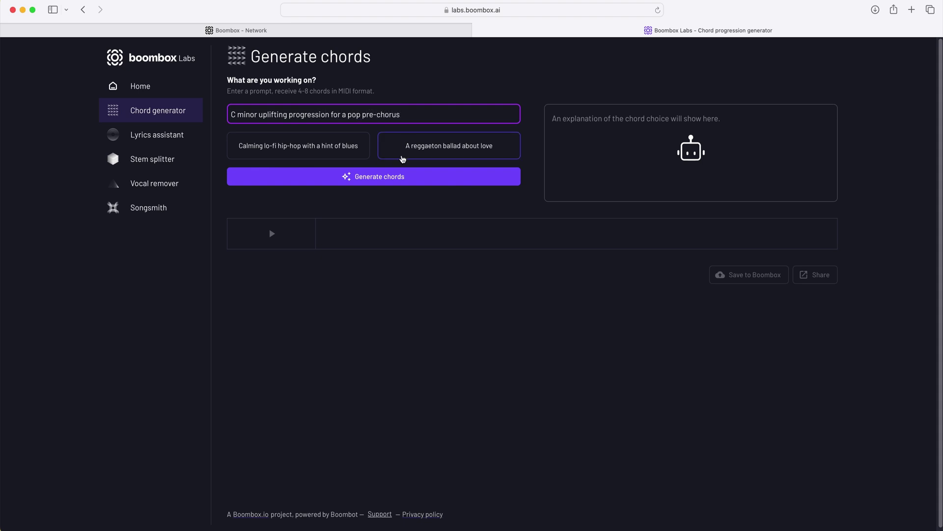
click(399, 177)
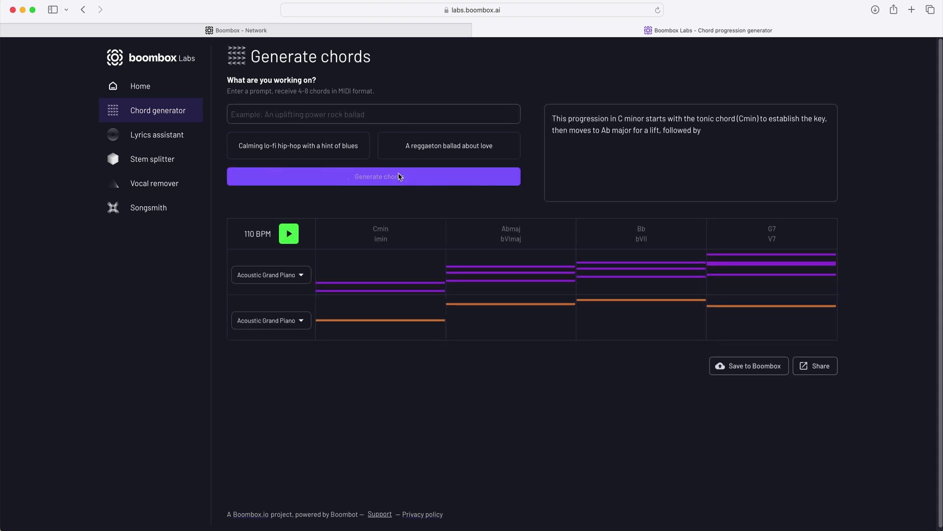
click(289, 234)
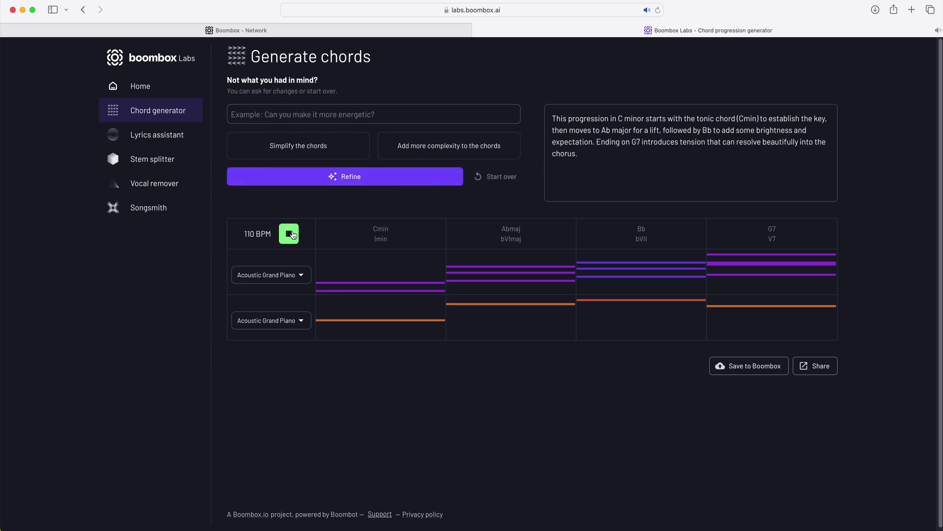
- Simplify the chords, extend the progression to 8 bars, and make bar 4's chord G minor 7
click(310, 145)
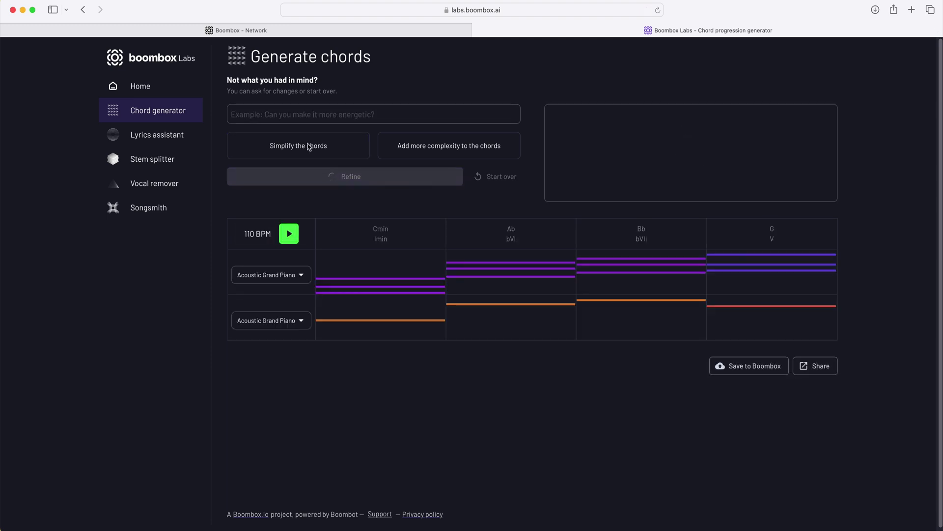
click(315, 114)
text(extend the progress)
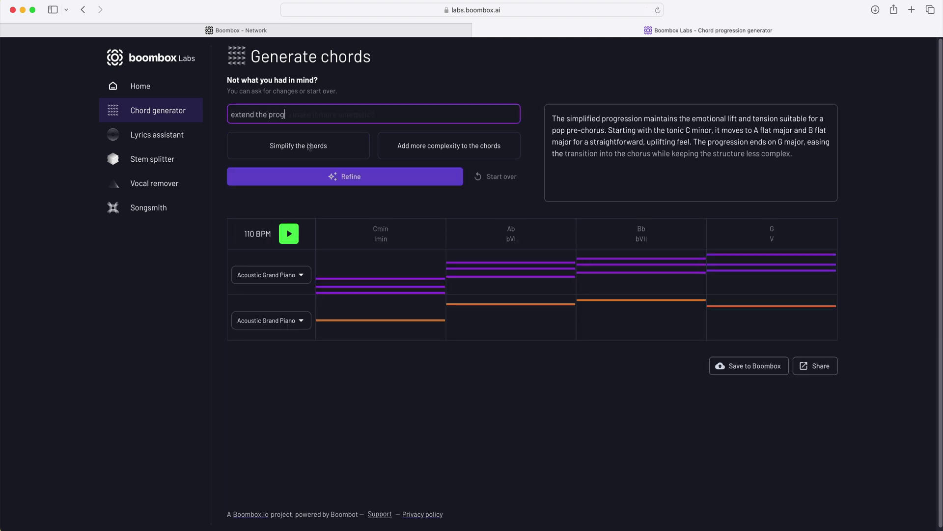
text(ion to 8 bars)
key(Return)
text(change the G chord at bar 4)
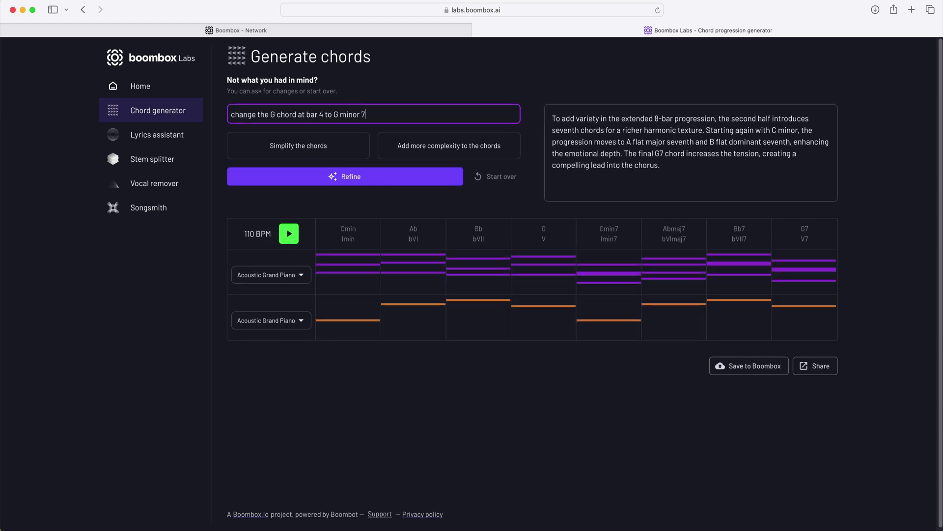
text( to G minor 7)
key(Return)
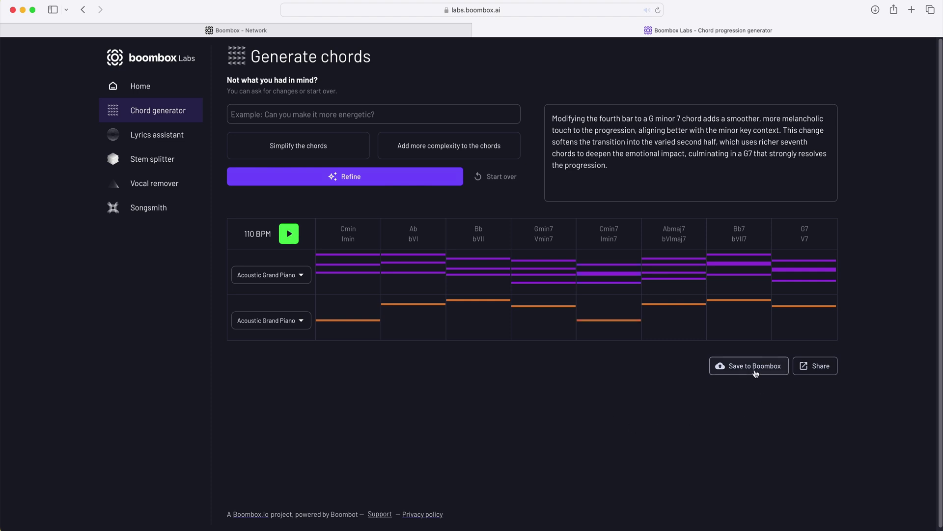
- Save the eight-chord progression to Boombox and bring up its sharing options
click(756, 371)
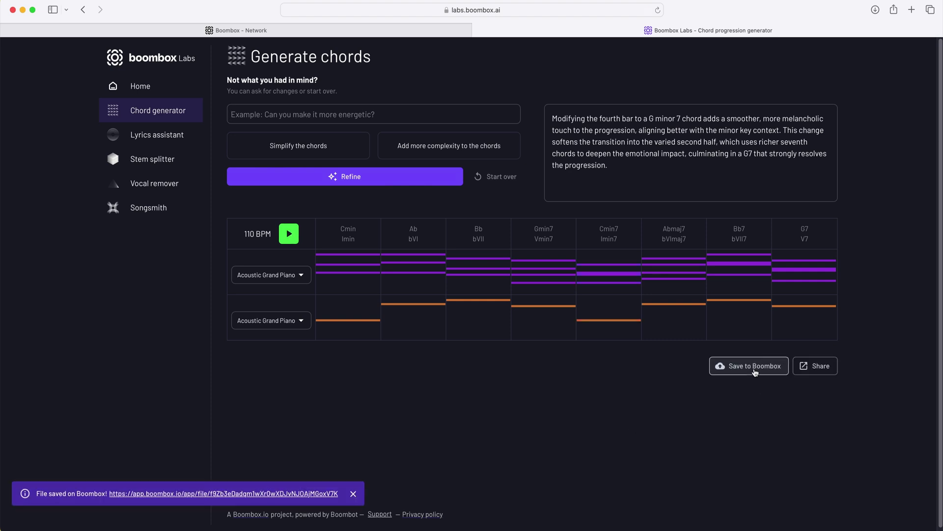
click(810, 367)
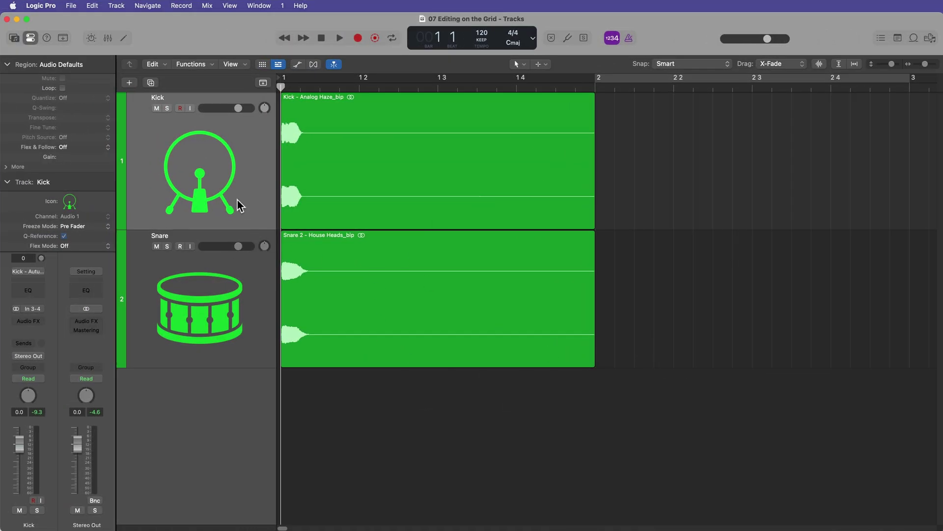
click(235, 195)
click(216, 276)
click(220, 192)
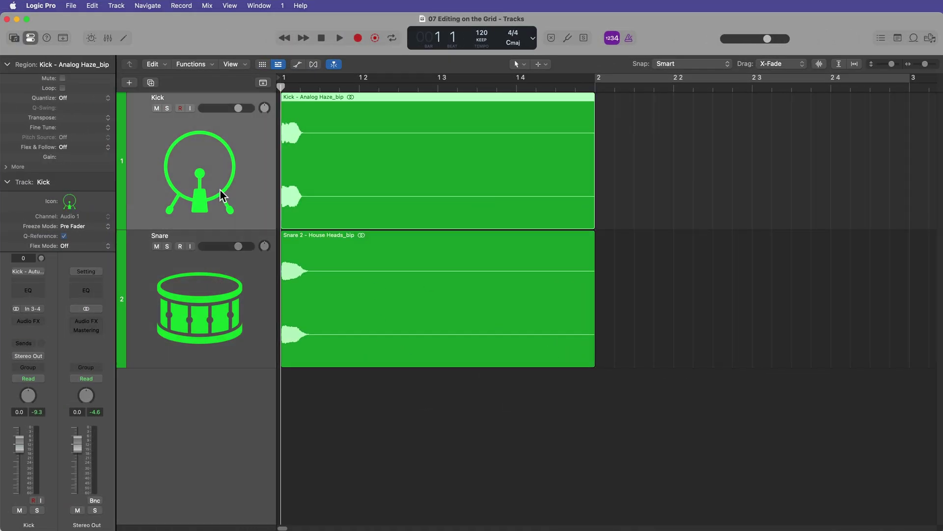
click(201, 272)
click(391, 412)
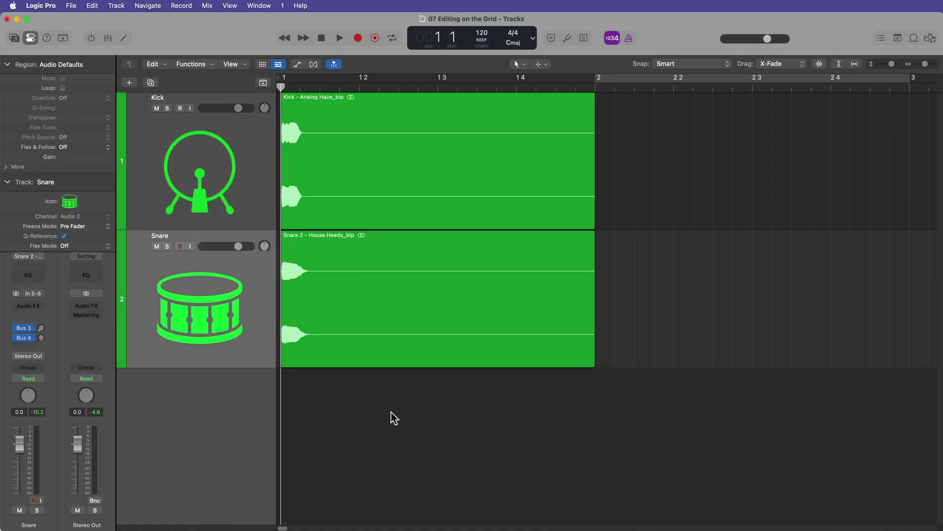
key(ctrl+s)
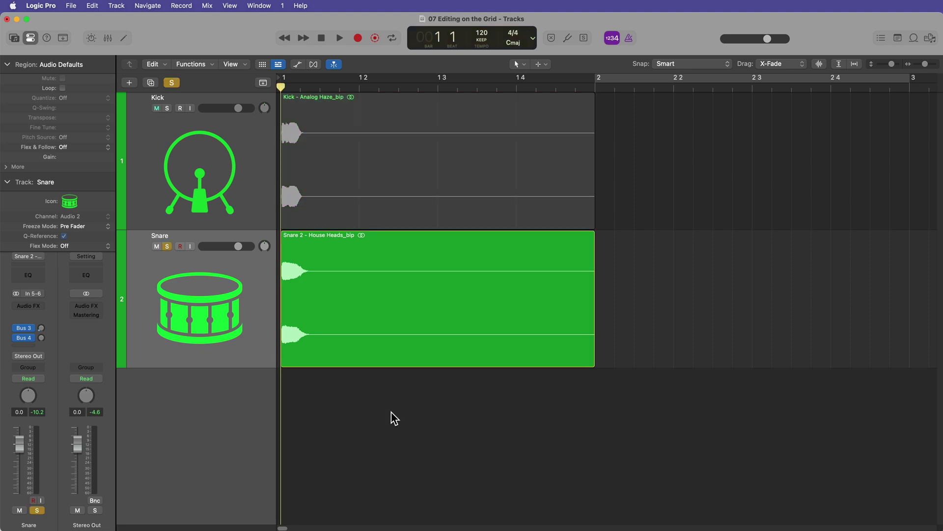
key(space)
key(space)
key(ctrl+s)
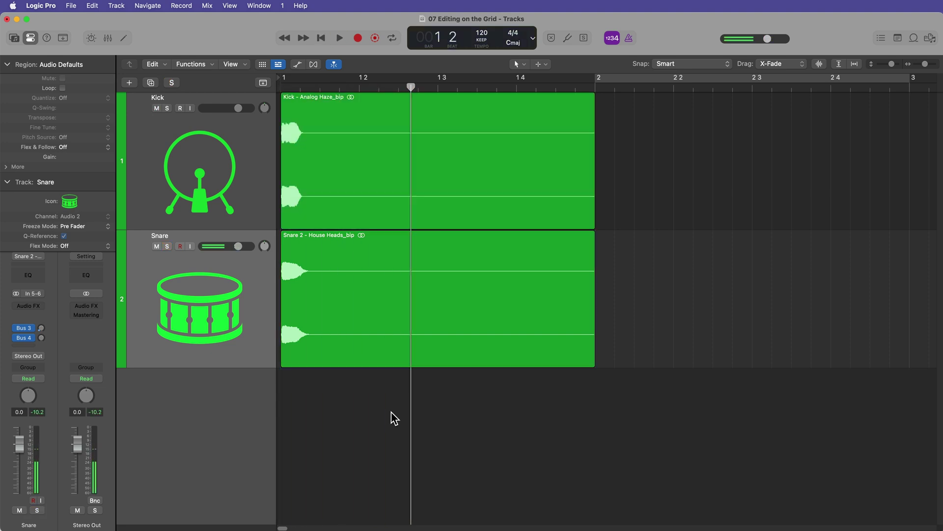
key(Up)
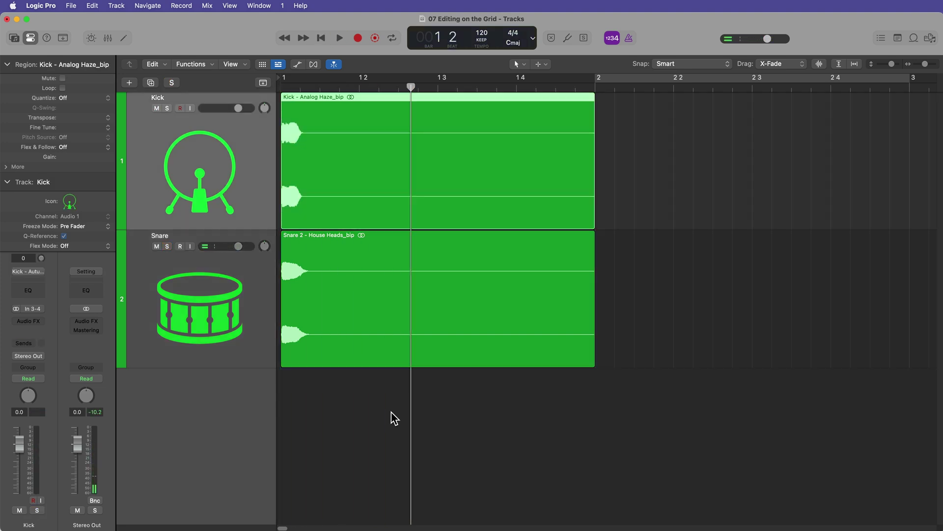
key(ctrl+s)
key(space)
key(space)
key(ctrl+s)
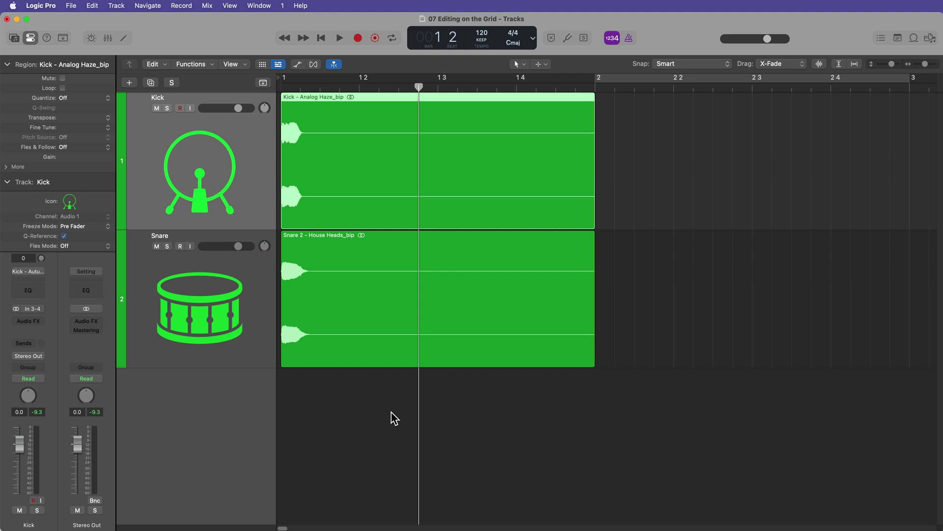
- Return the playhead to the start and select both the Kick and Snare regions
click(700, 232)
key(Return)
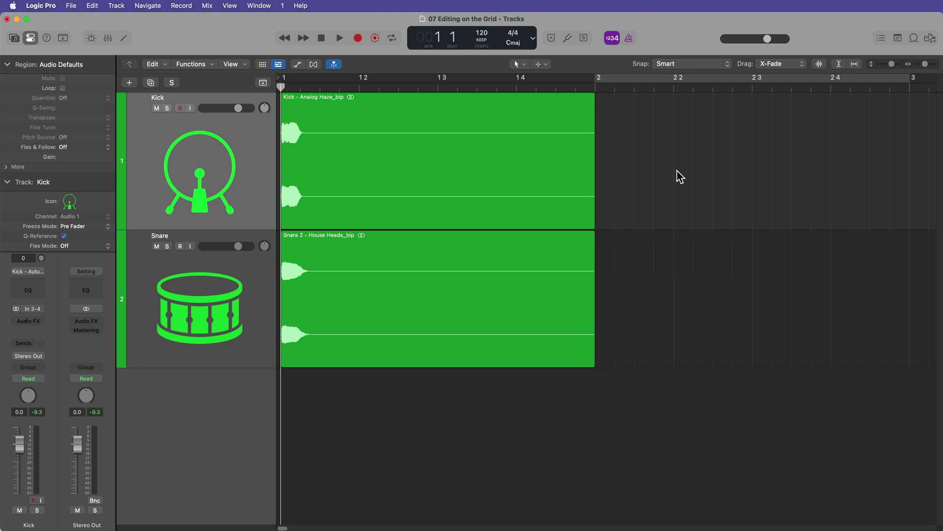
drag(678, 173, 533, 279)
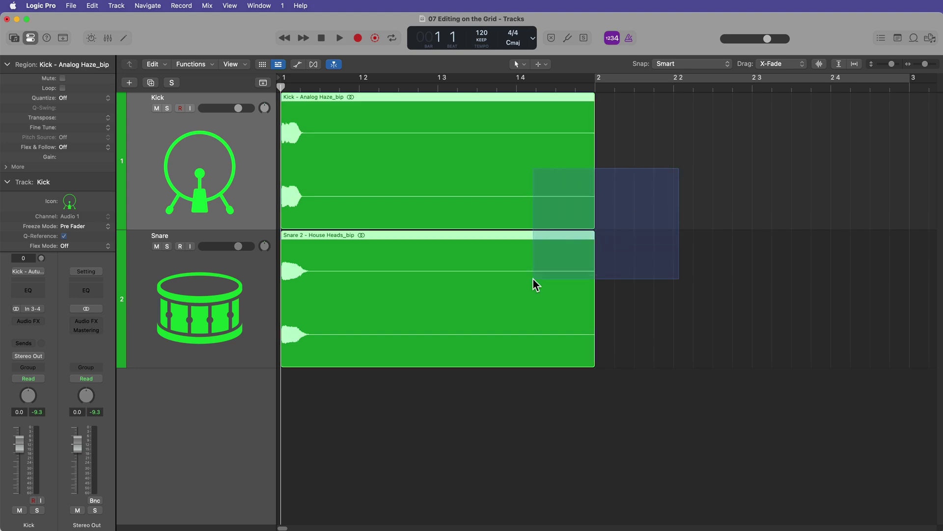
click(225, 311)
click(388, 424)
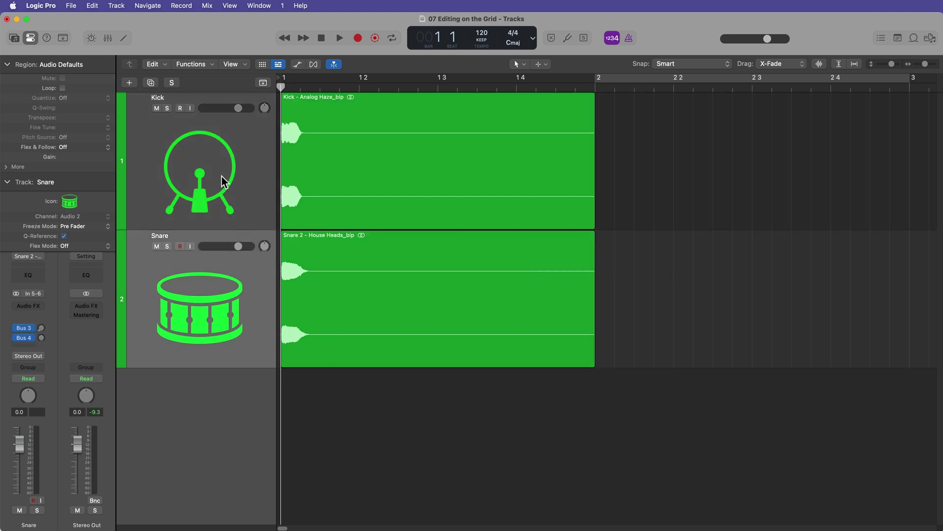
click(222, 176)
click(752, 320)
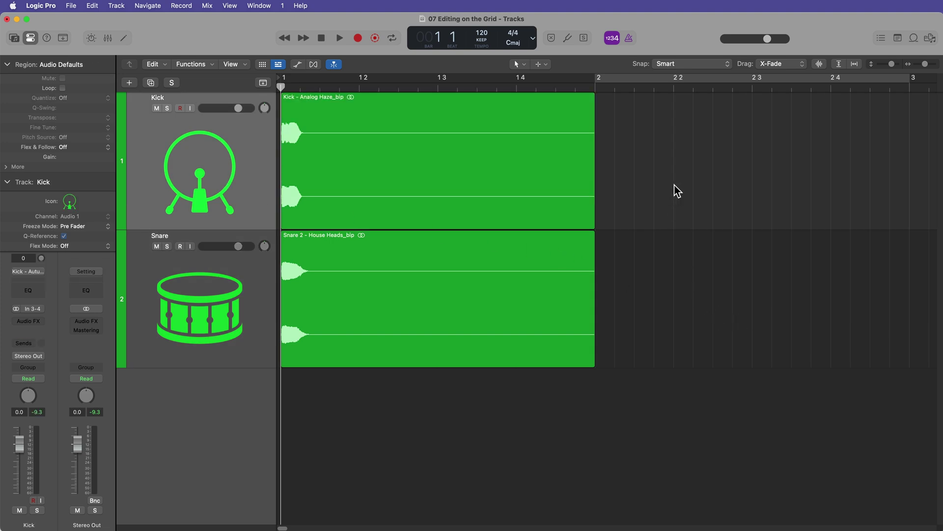
drag(677, 171, 360, 283)
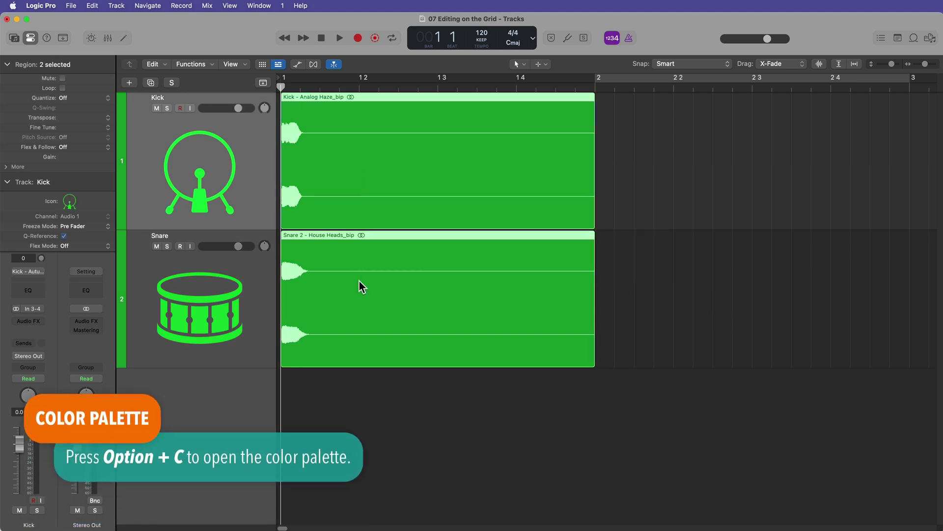
- Color the selected Kick and Snare regions blue
key(alt+c)
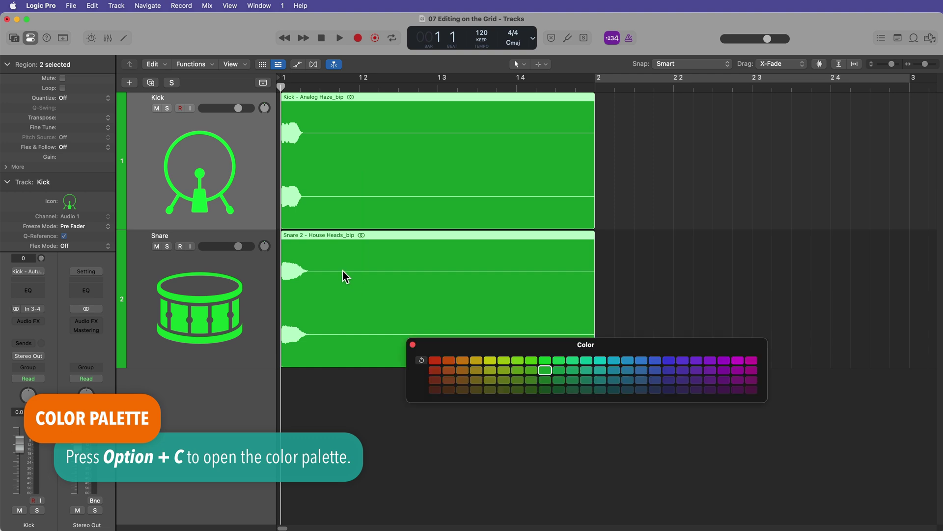
drag(641, 345, 739, 138)
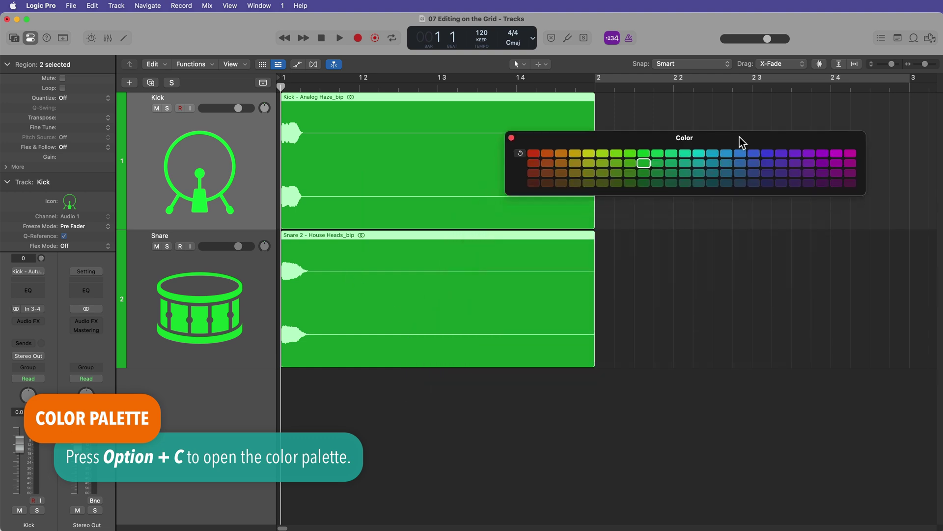
click(751, 163)
click(727, 162)
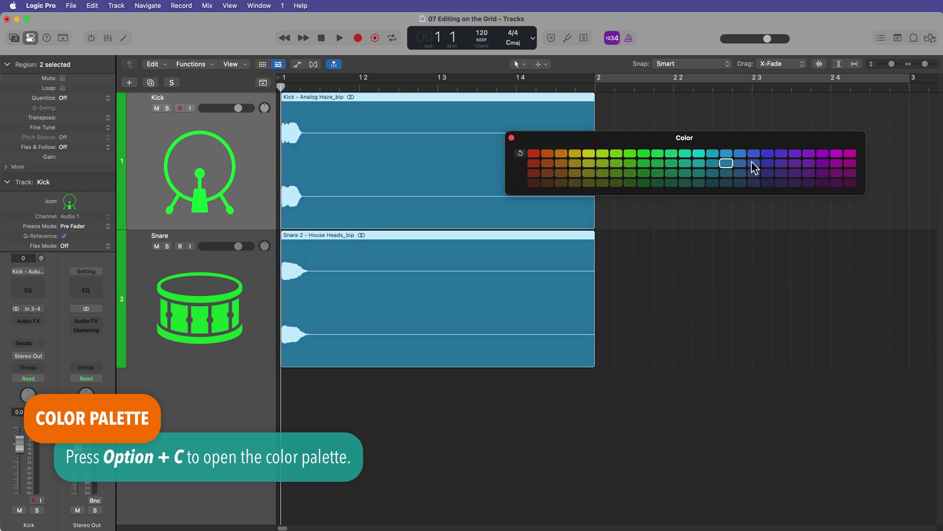
click(752, 163)
click(743, 163)
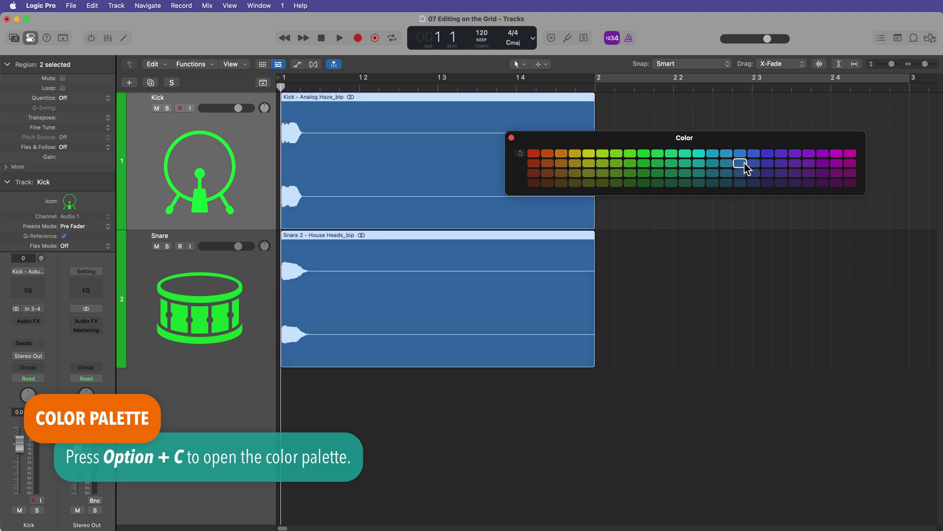
click(511, 137)
click(703, 216)
- Assign the same blue track color to both the Kick and Snare tracks
click(206, 193)
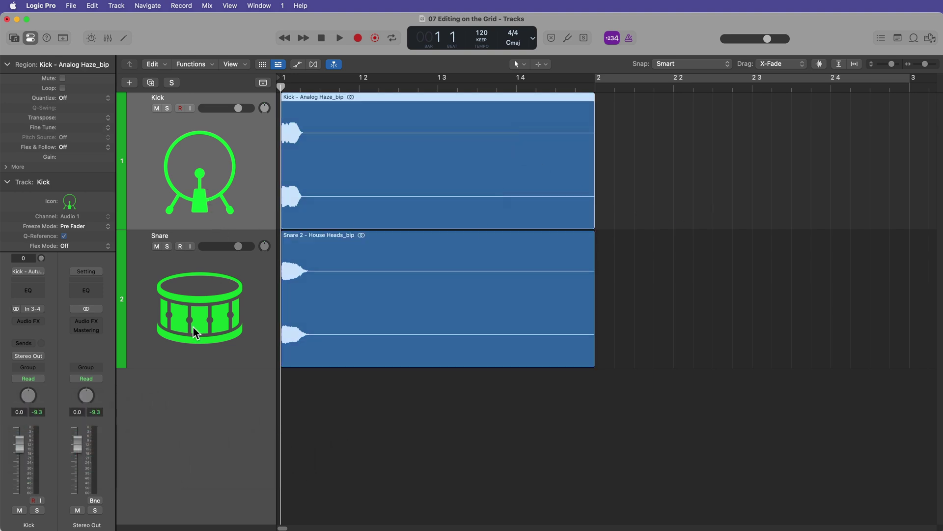
shift+click(194, 327)
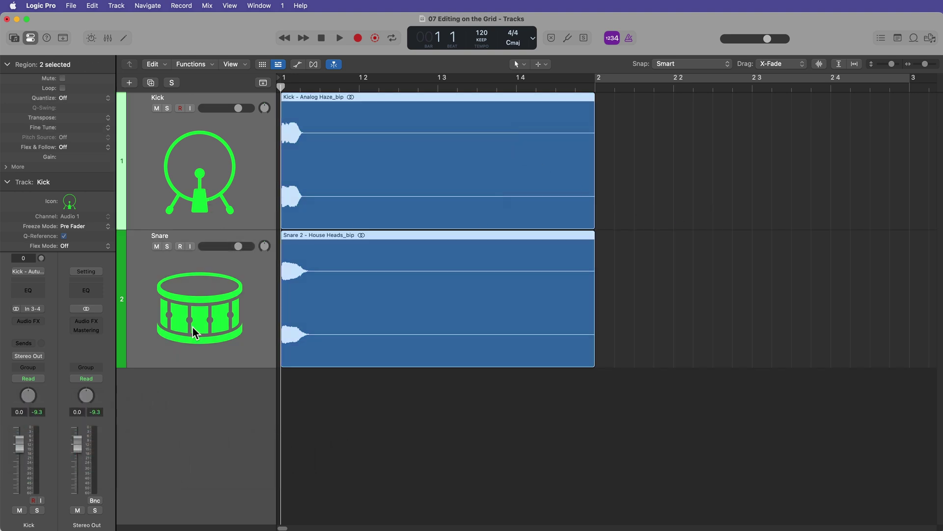
right_click(119, 184)
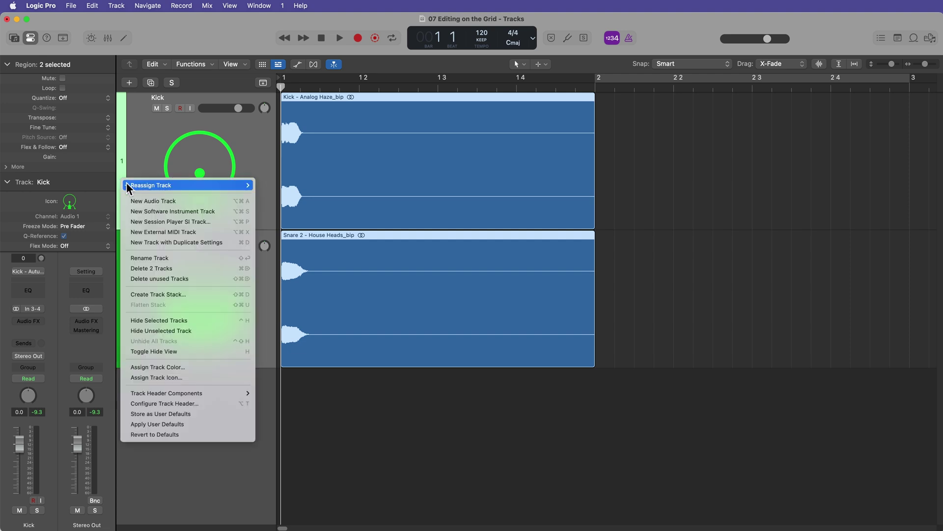
click(202, 367)
click(726, 163)
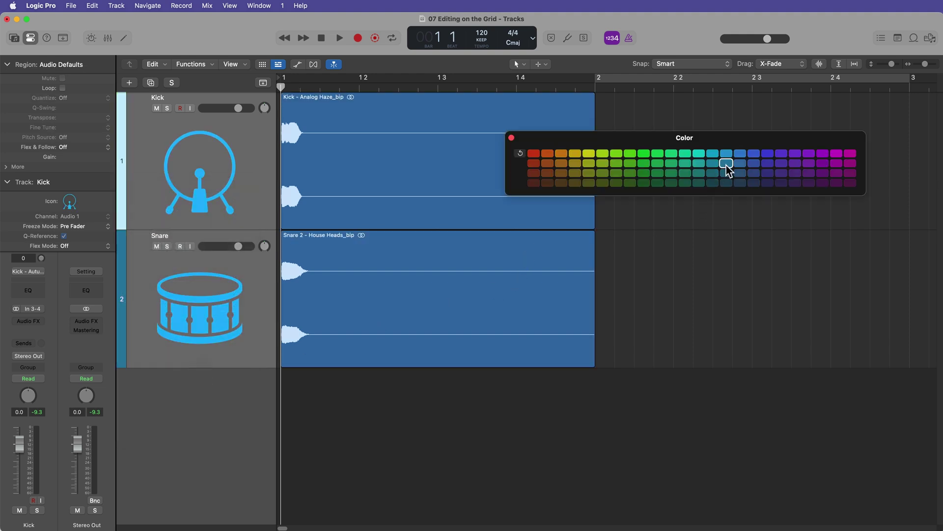
click(727, 165)
click(512, 138)
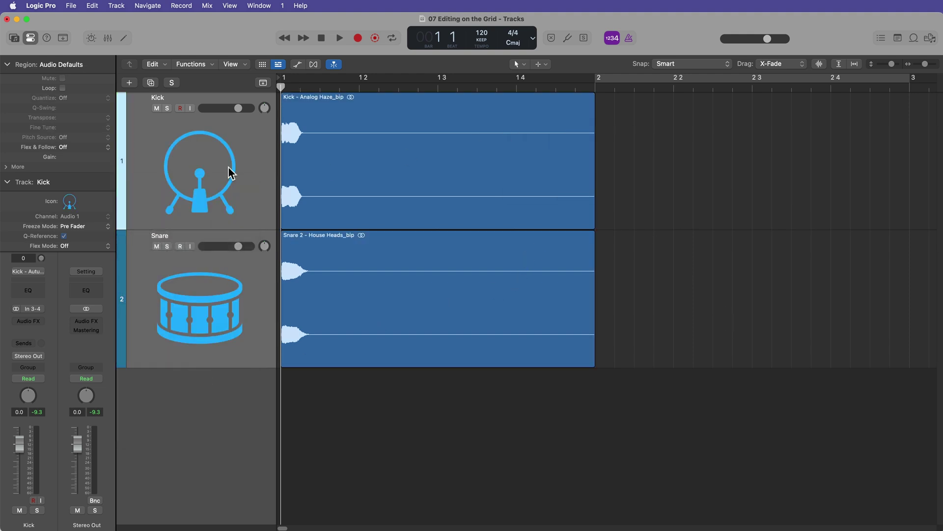
click(567, 216)
click(680, 193)
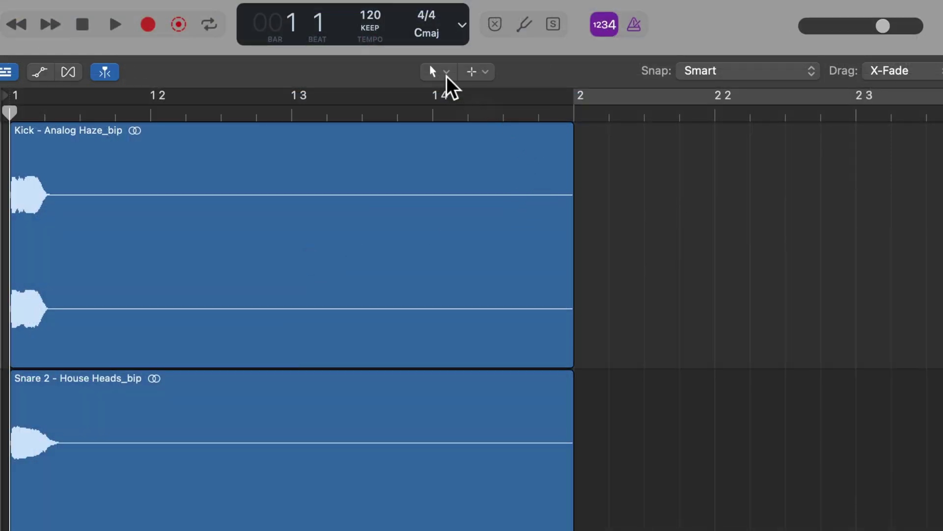
click(446, 74)
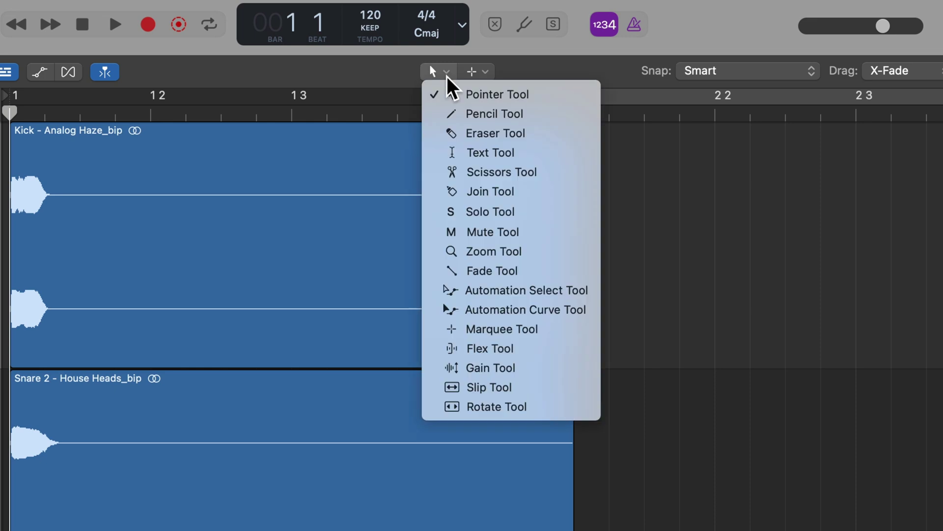
click(547, 98)
click(489, 75)
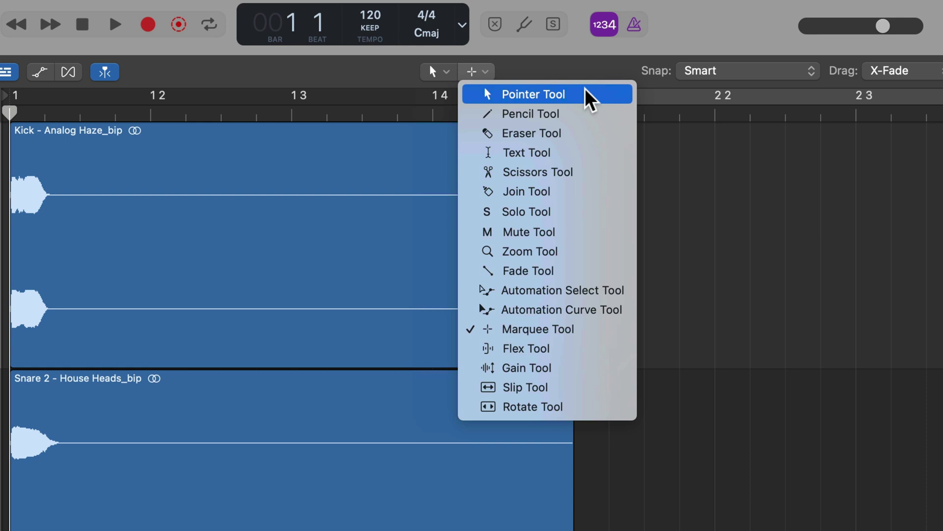
click(442, 78)
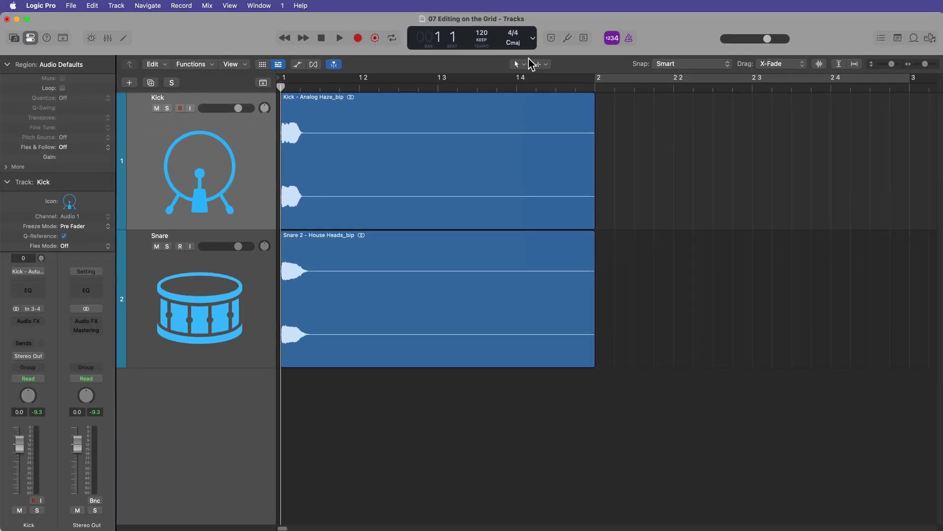
- Test moving, trimming the start and end, and looping the Kick region
click(415, 191)
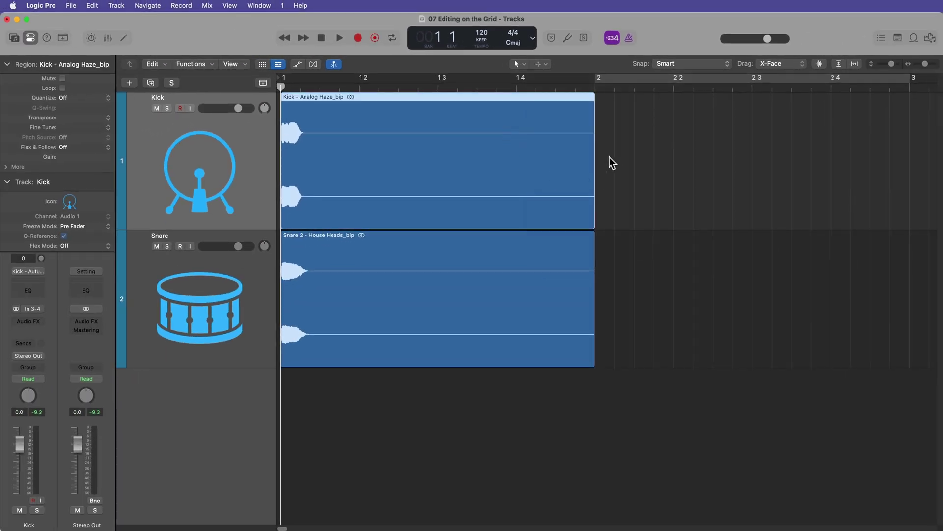
click(670, 224)
click(477, 160)
drag(386, 146, 394, 128)
mouse_move(285, 202)
mouse_down()
mouse_move(426, 203)
mouse_move(288, 193)
mouse_up()
mouse_move(592, 196)
mouse_down()
mouse_move(483, 188)
mouse_move(650, 196)
mouse_move(537, 191)
mouse_move(585, 192)
mouse_up()
drag(589, 106, 543, 137)
- Remove the loop so the Kick region is back at its original length, and open the counter display mode menu
click(604, 184)
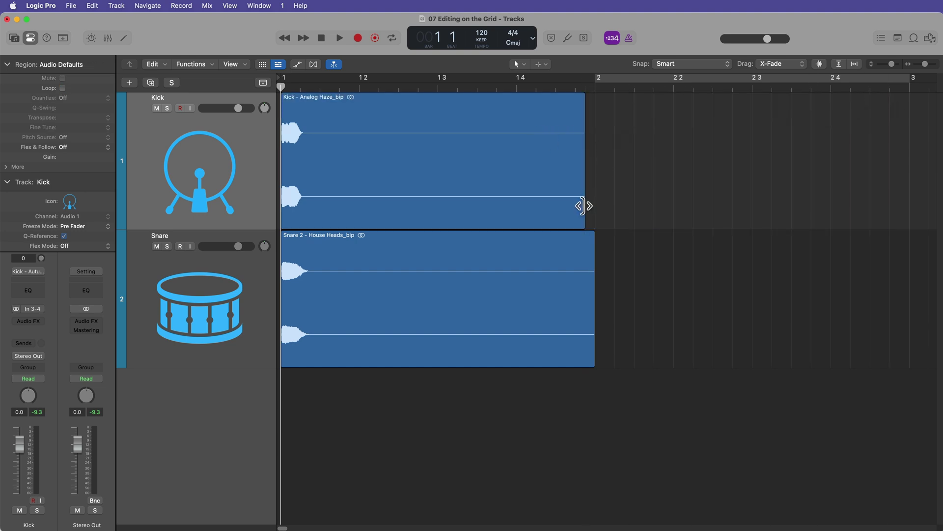
drag(584, 205, 591, 208)
click(625, 208)
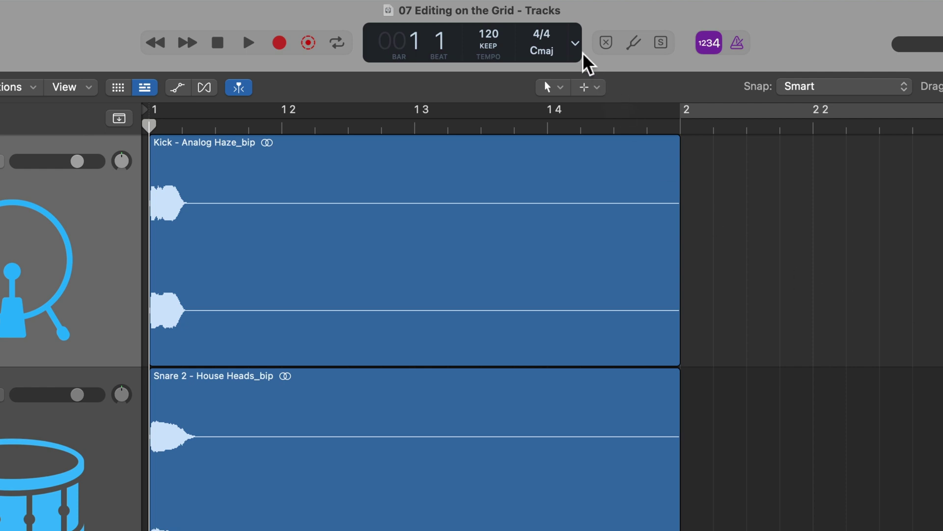
click(574, 44)
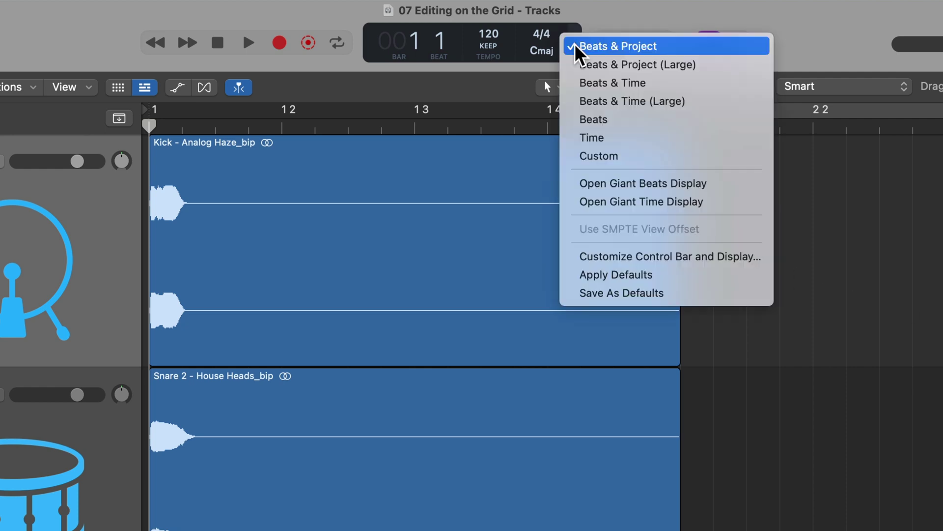
- Switch the counter to the Custom display, keeping the grid division at /16
click(657, 154)
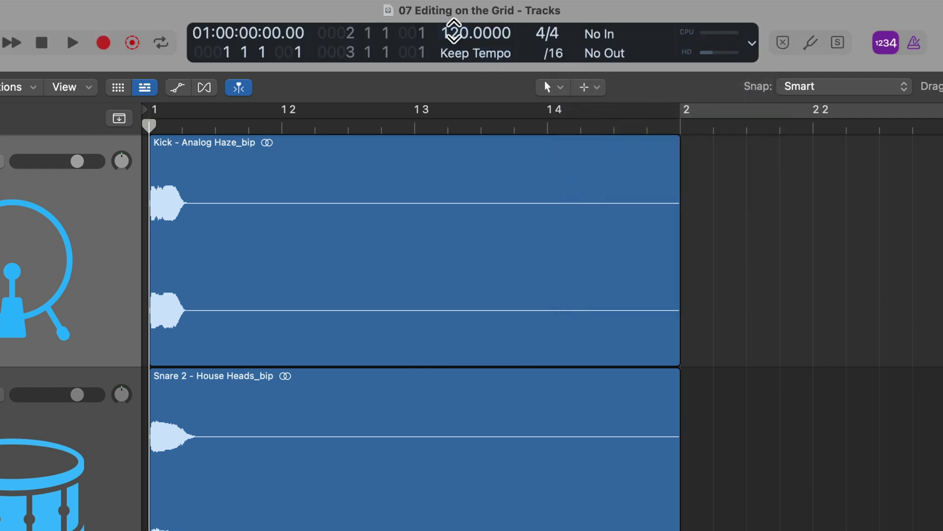
click(555, 54)
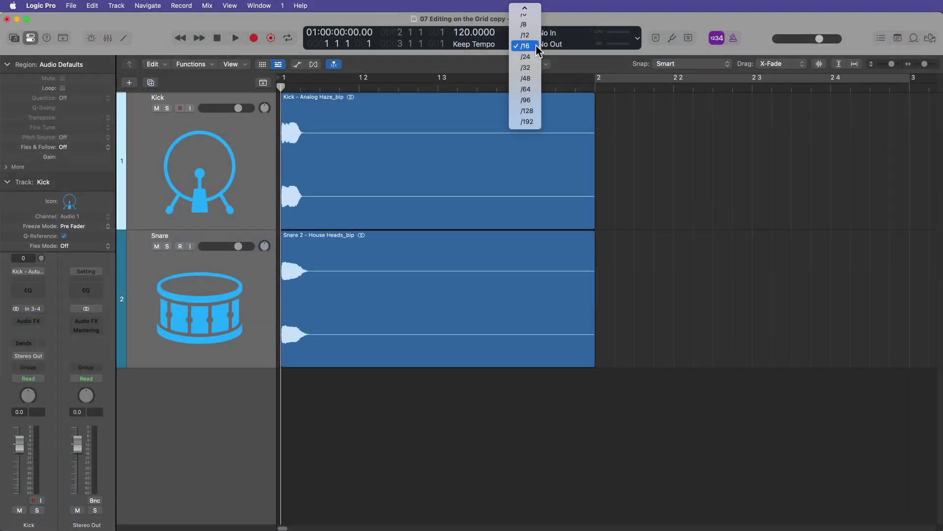
click(656, 135)
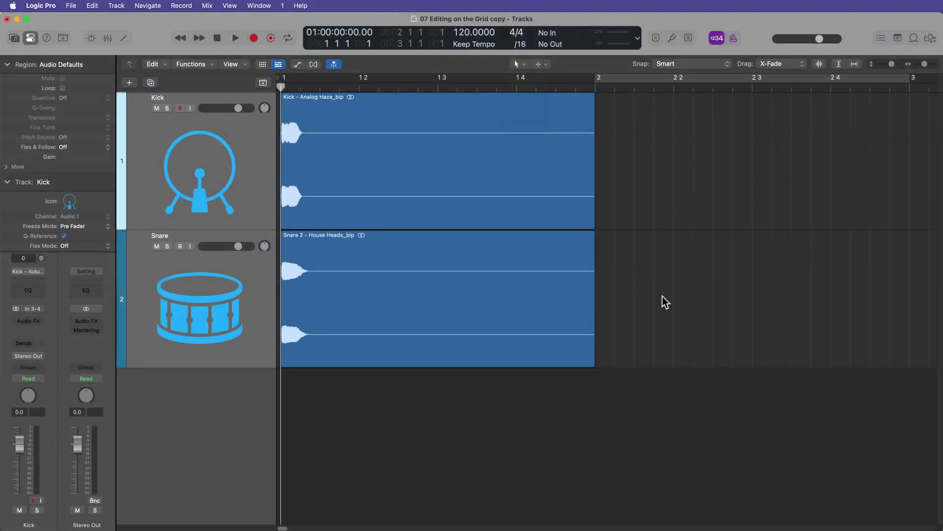
- Move the Kick and Snare regions from bar 1 to bar 2, then zoom in
click(615, 90)
drag(619, 91, 565, 239)
drag(356, 190, 671, 181)
click(494, 173)
key(Return)
key(super+Right)
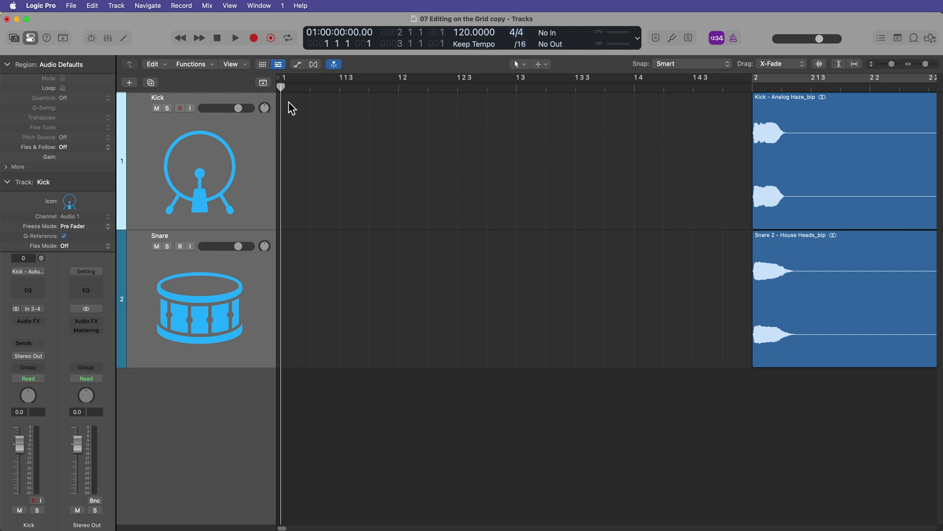
drag(280, 85, 273, 167)
key(super+Right)
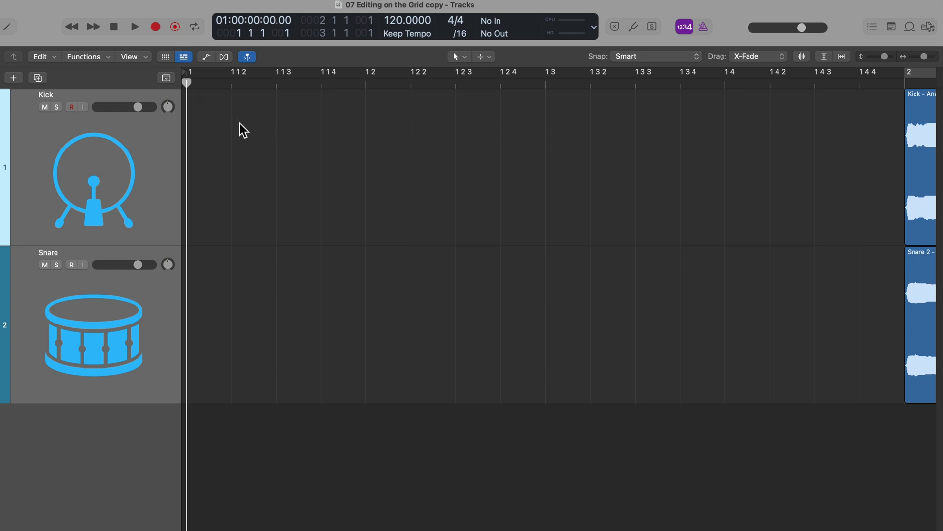
key(super+Left)
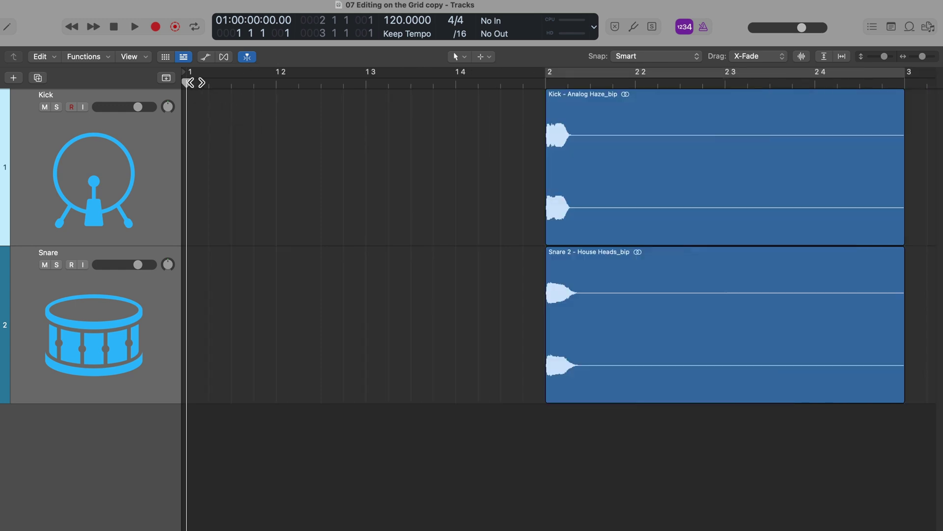
drag(193, 81, 281, 183)
drag(276, 84, 275, 138)
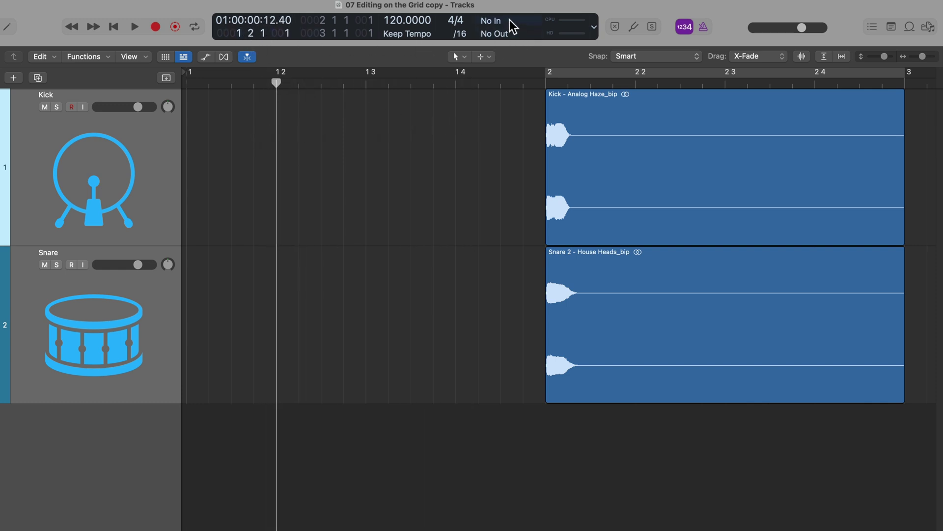
click(594, 28)
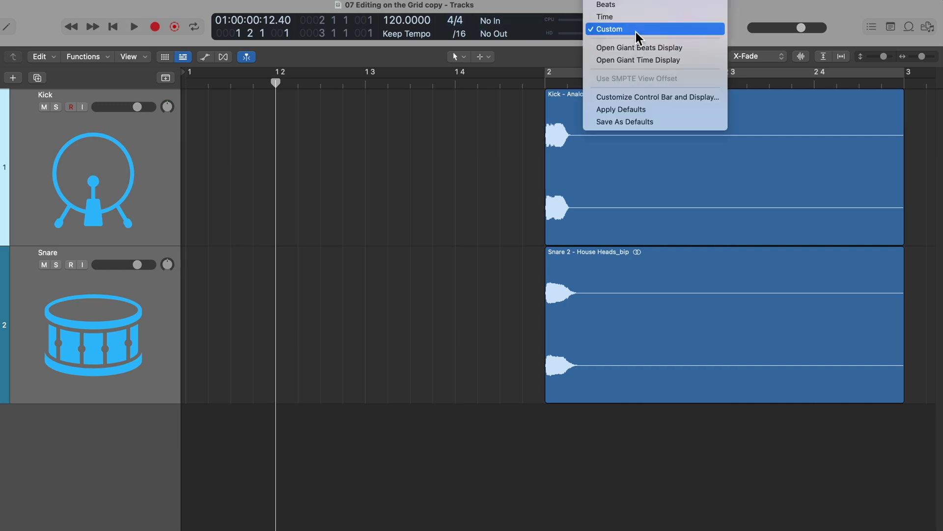
click(633, 32)
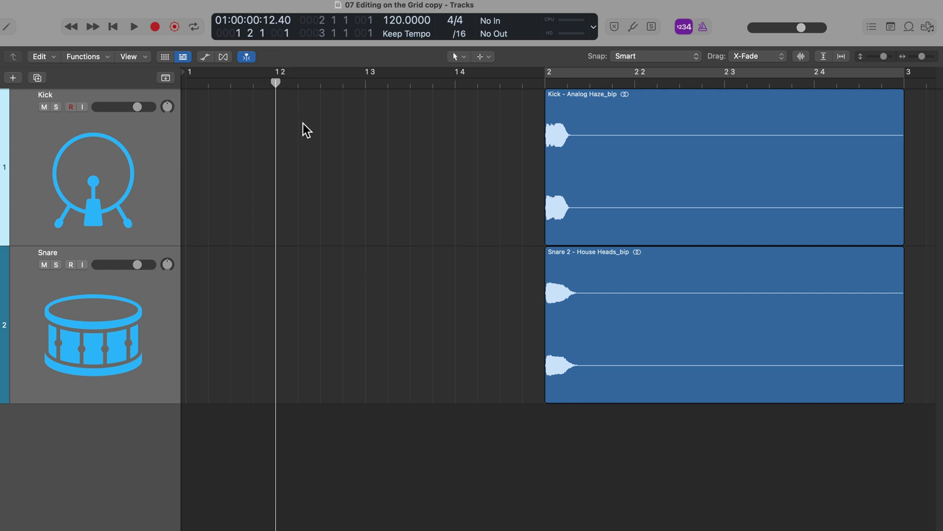
key(super+Right)
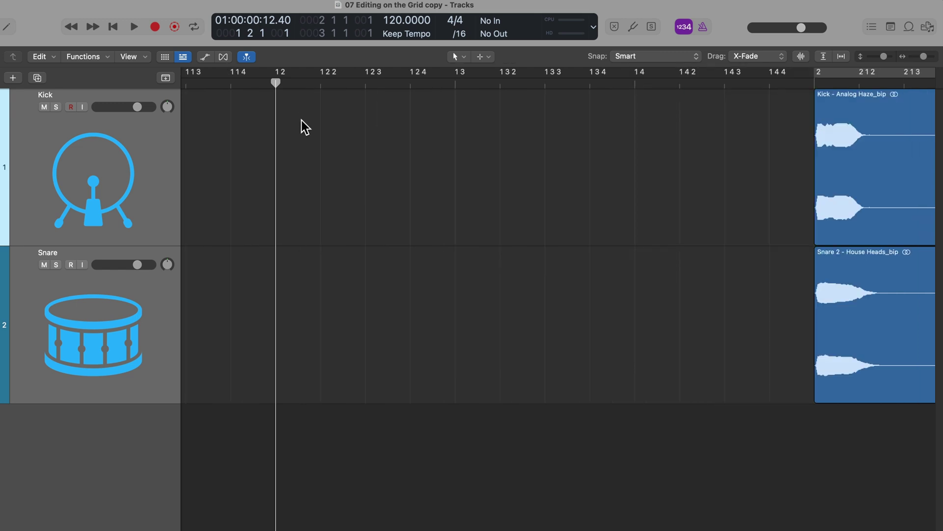
drag(276, 89, 407, 106)
key(super+Right)
key(super+Right)
key(super+Right)
key(super+Right)
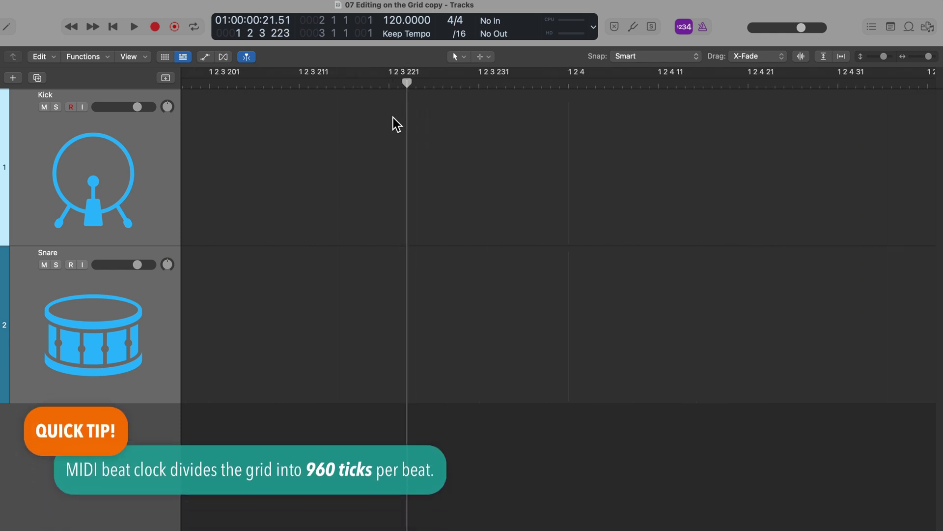
drag(407, 84, 452, 146)
key(super+Left)
key(super+Left)
key(super+Left)
key(super+Left)
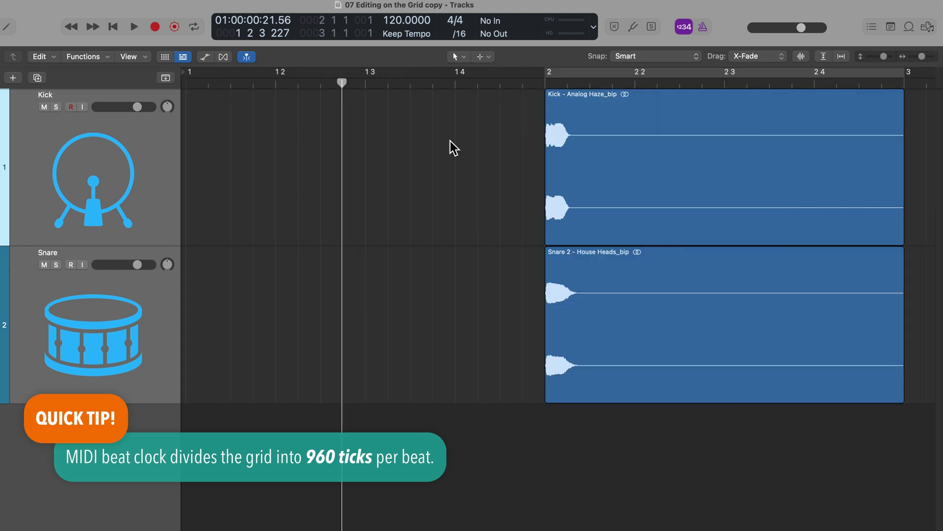
key(super+Right)
key(Return)
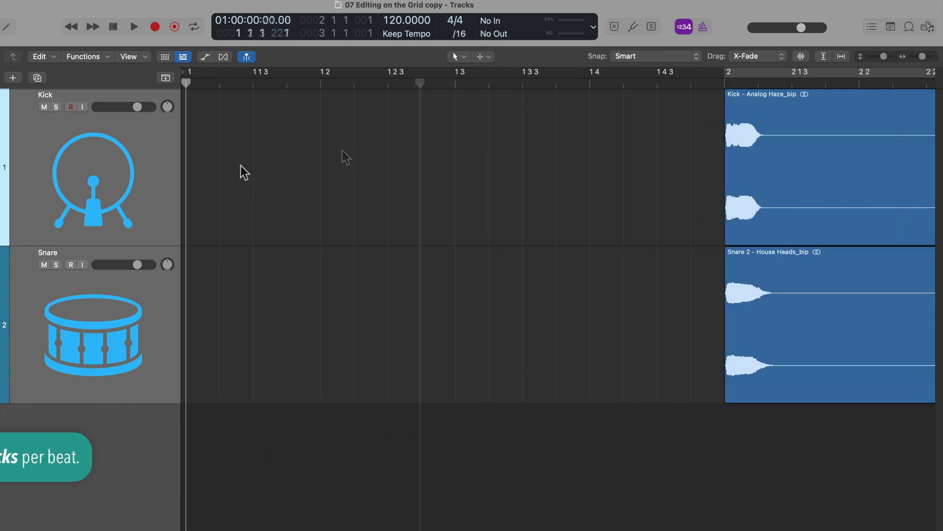
click(462, 35)
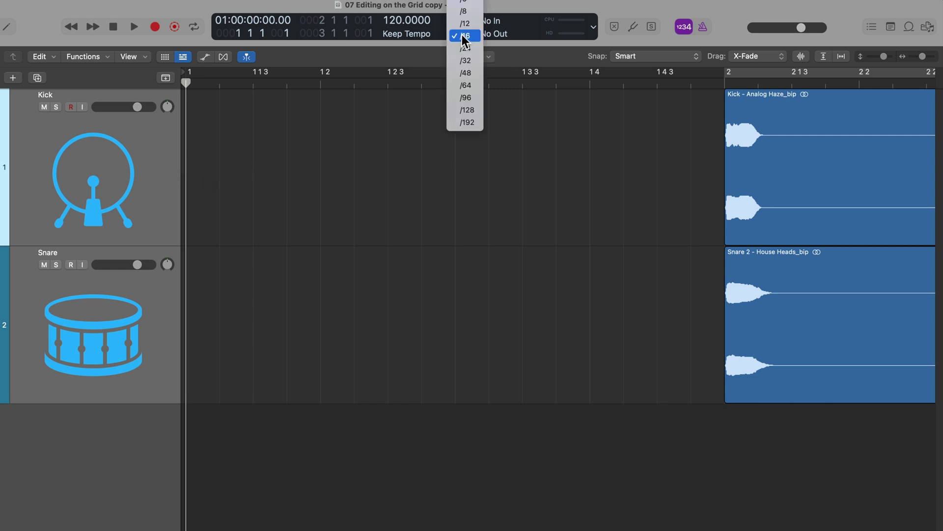
click(473, 10)
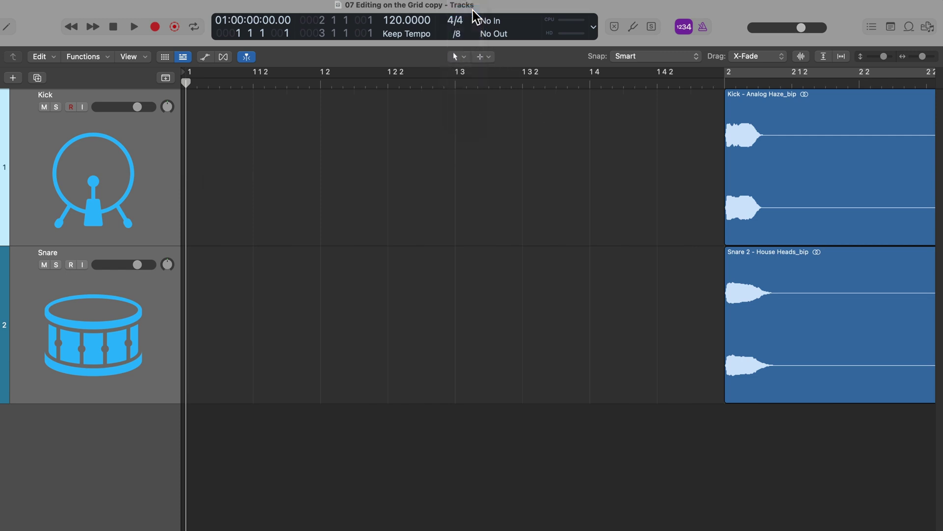
key(super+Left)
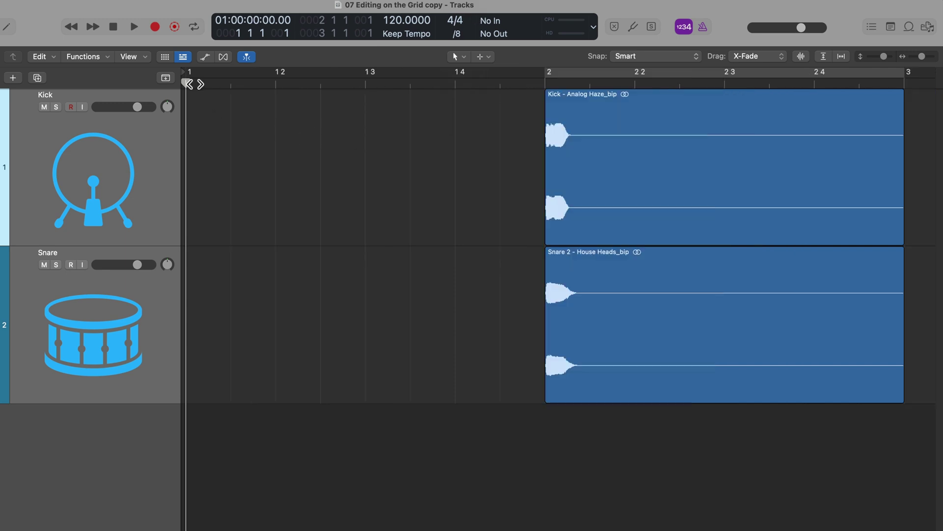
drag(185, 81, 167, 92)
click(459, 34)
click(471, 60)
click(466, 34)
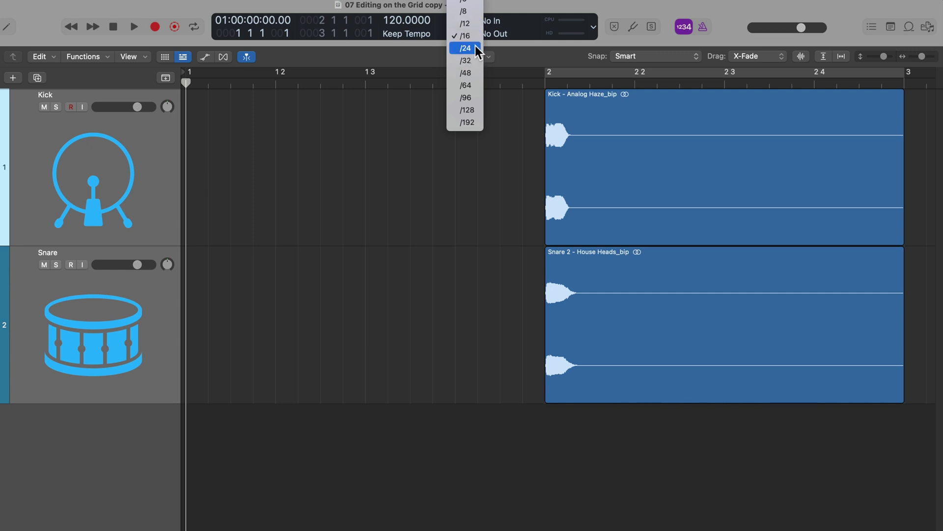
click(471, 23)
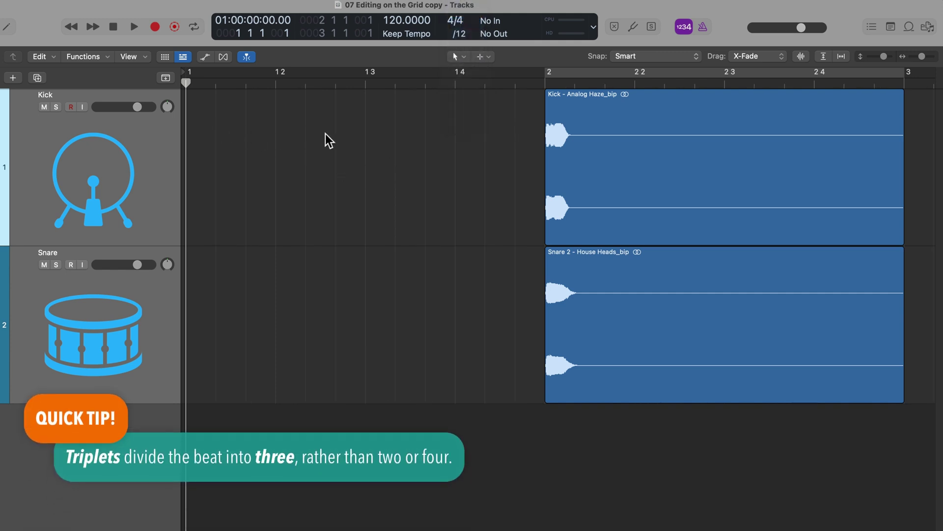
key(space)
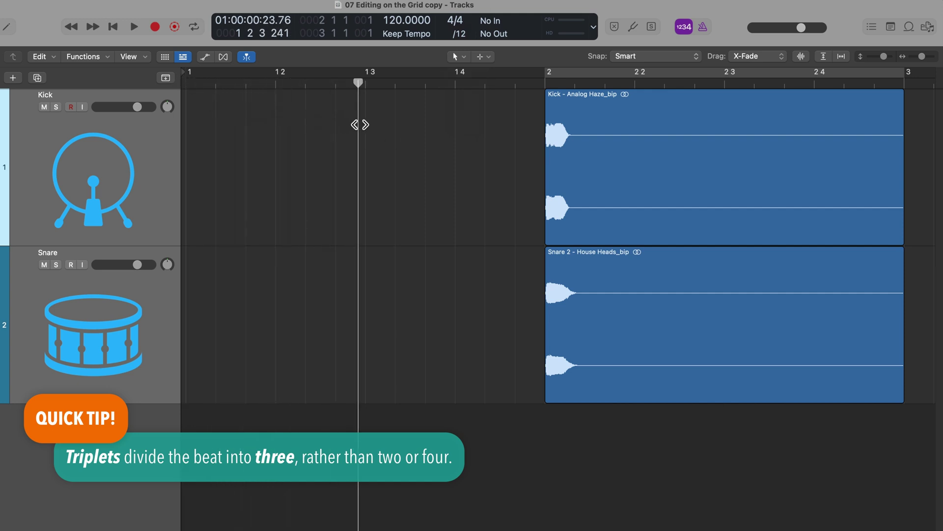
key(space)
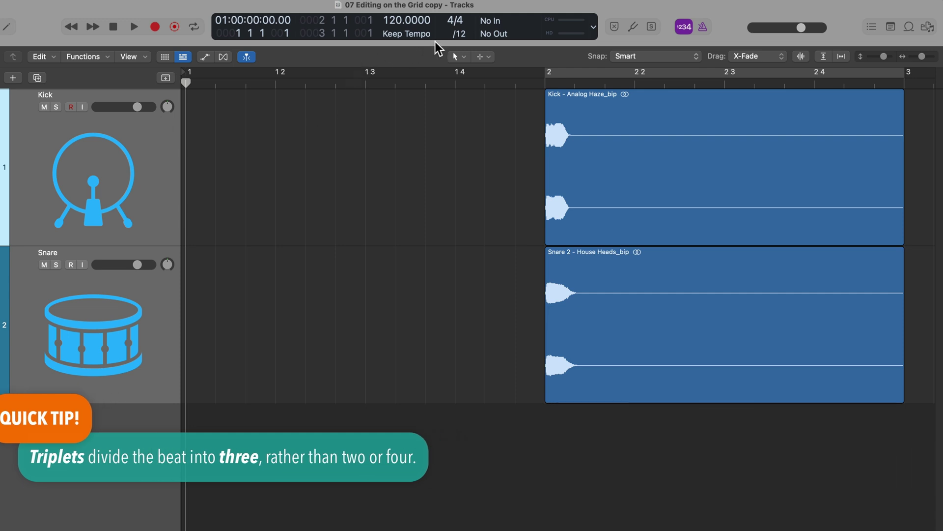
click(460, 33)
click(468, 59)
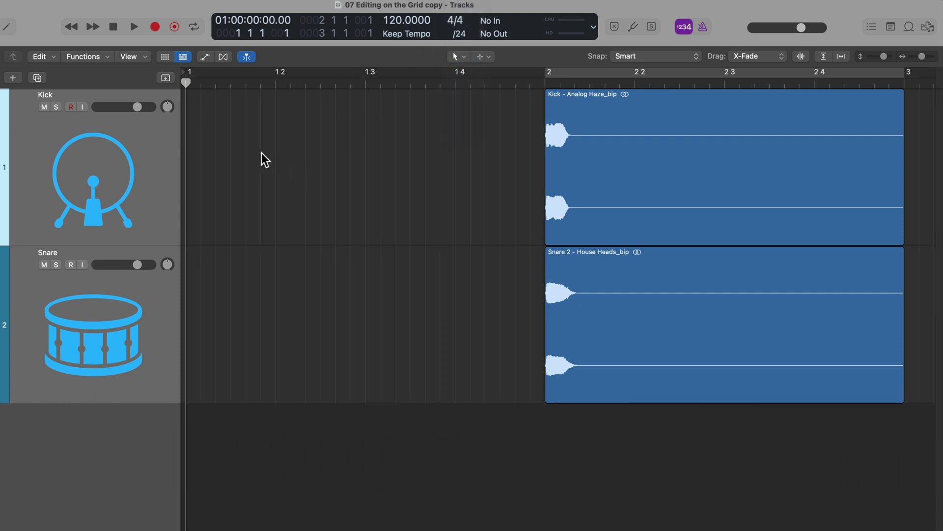
drag(192, 86, 278, 145)
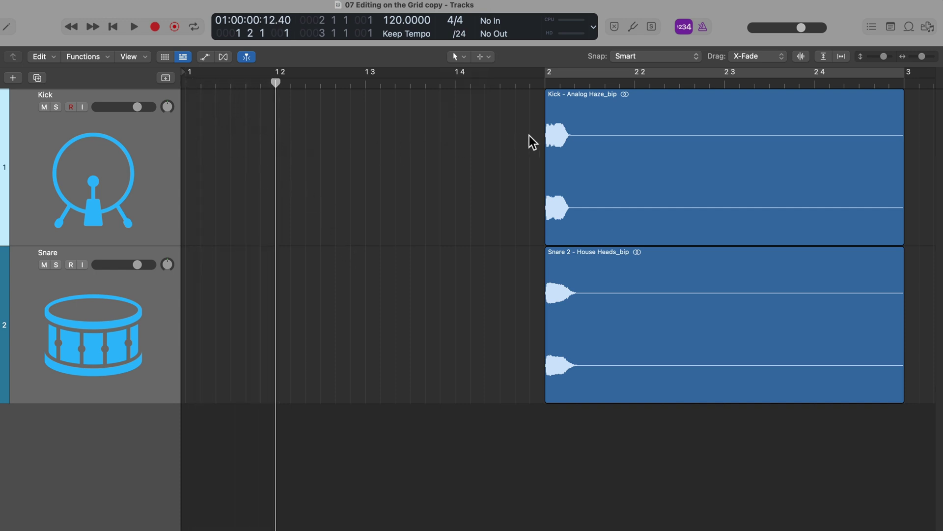
click(460, 34)
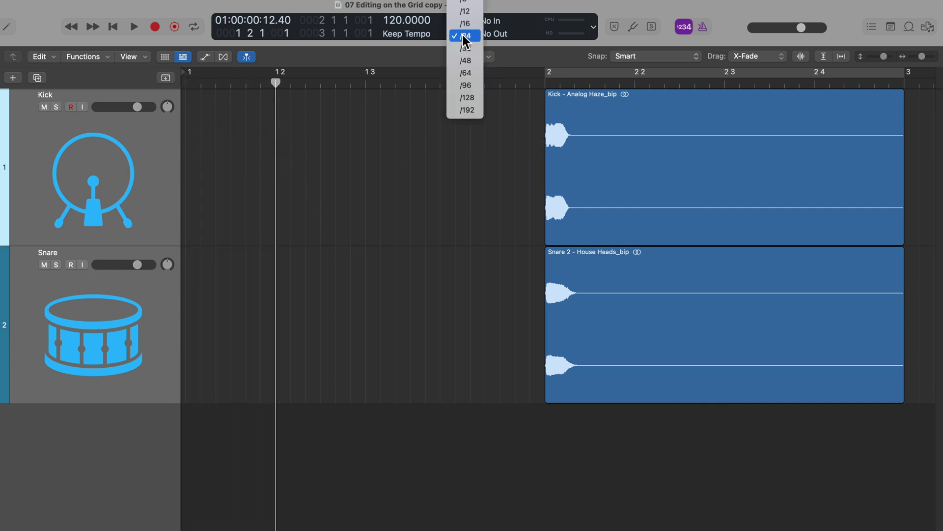
click(478, 25)
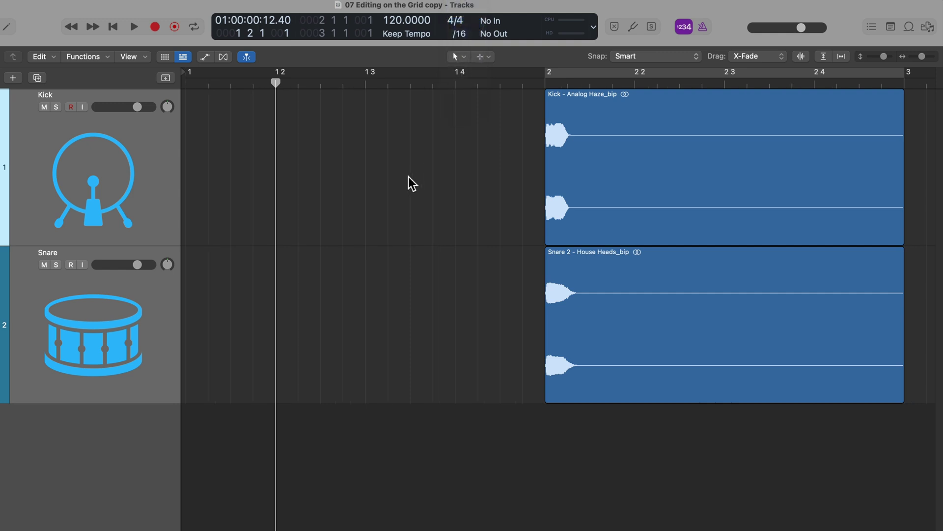
key(Return)
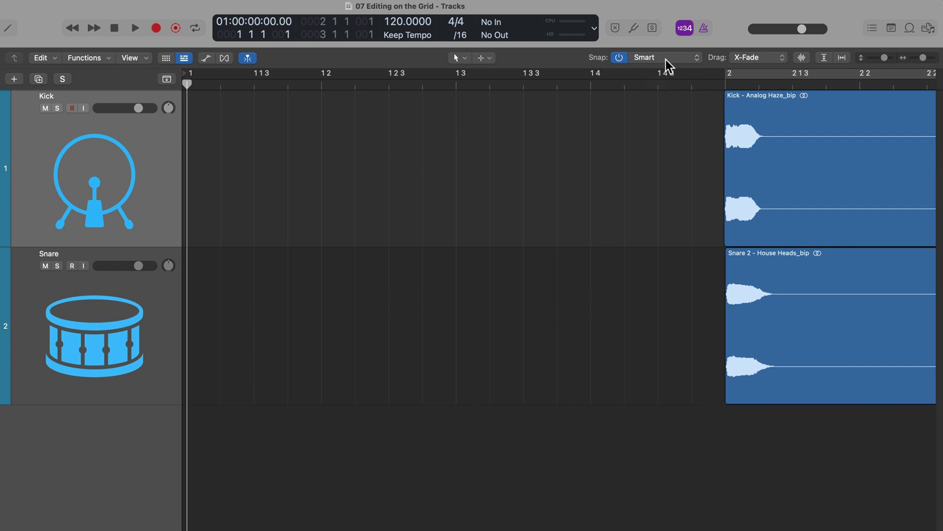
- Keep Smart snapping and move the Kick region earlier to bar 1 3
click(665, 60)
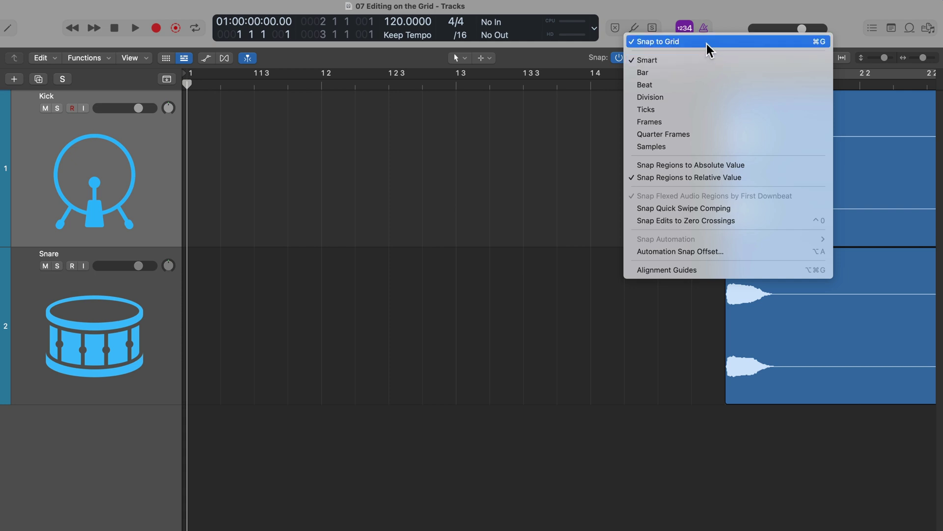
click(579, 120)
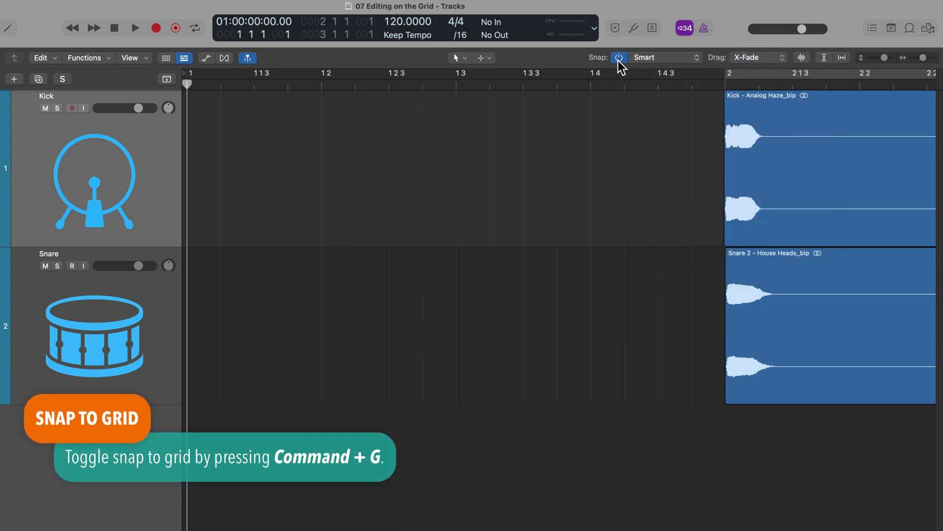
click(618, 61)
click(618, 60)
click(650, 58)
click(689, 60)
drag(790, 143, 544, 162)
- Set Snap Regions to Absolute Value and nudge the Kick region just after beat 1 3
click(671, 60)
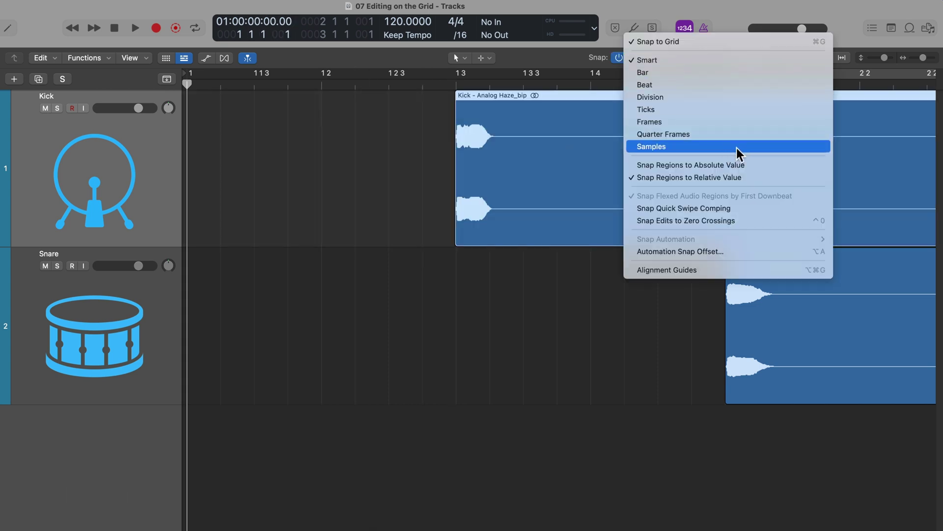
click(769, 164)
drag(568, 141, 565, 140)
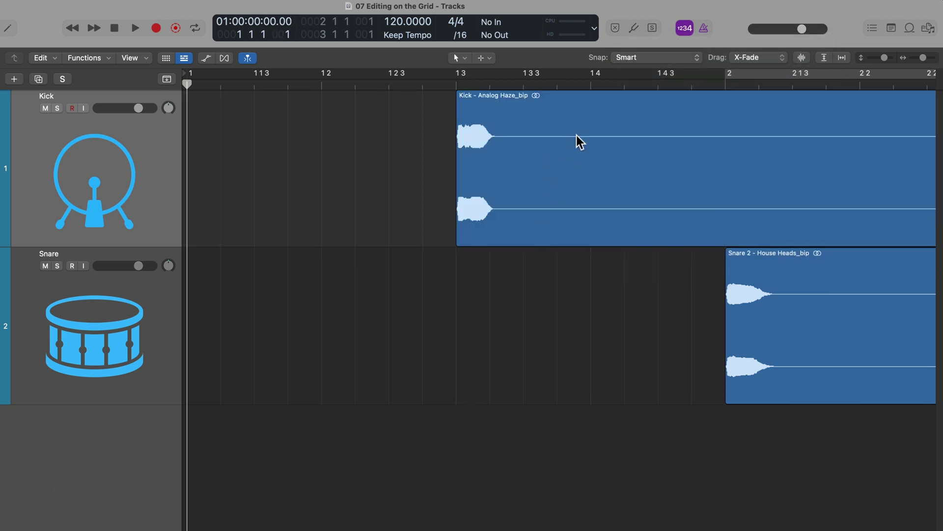
click(456, 86)
key(super+Right)
key(super+Right)
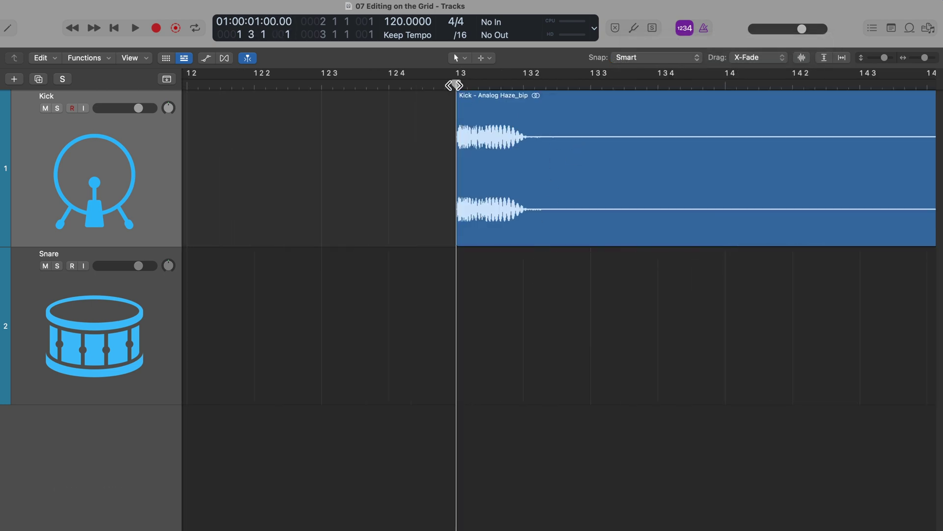
mouse_move(499, 179)
mouse_down()
mouse_move(378, 190)
mouse_move(522, 180)
mouse_move(511, 177)
mouse_up()
key(super+Left)
key(super+Left)
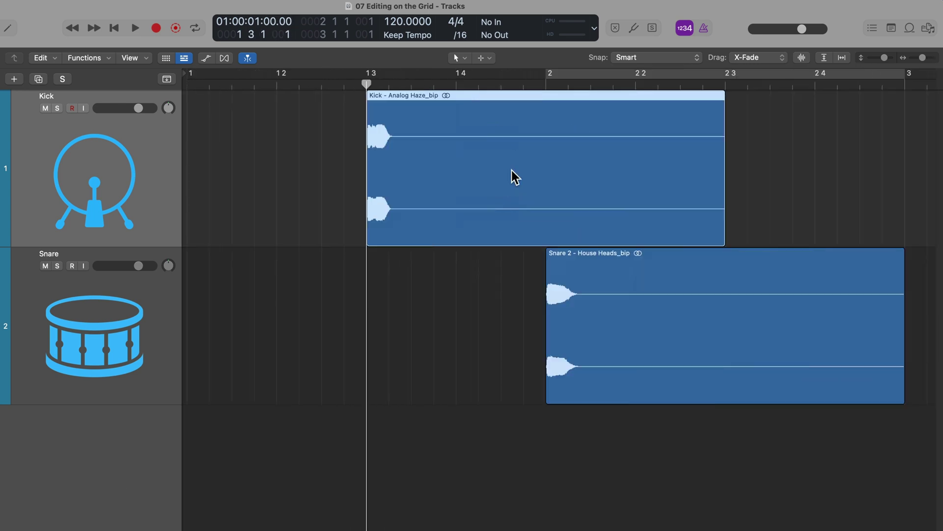
key(super+Right)
drag(512, 171, 528, 179)
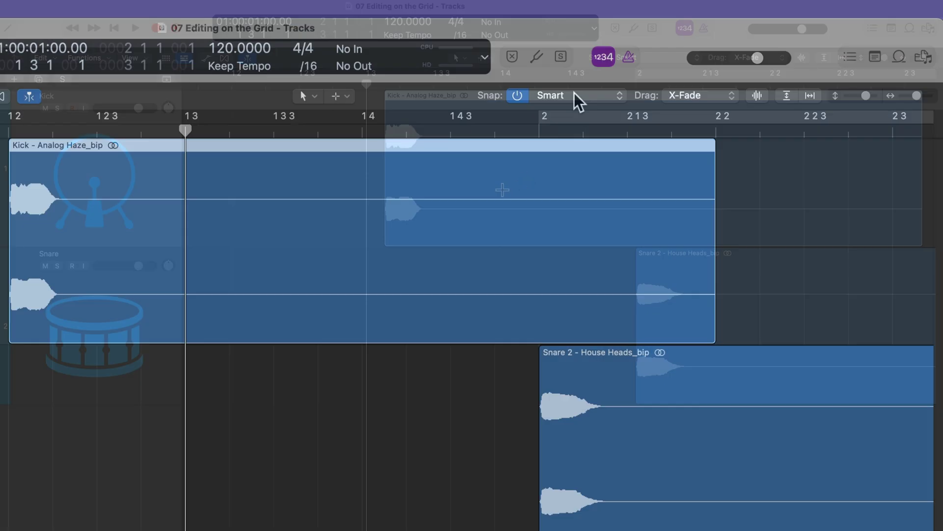
- Set Snap to Bar and drag the Kick region to bar 1, then out to bar 4
click(658, 58)
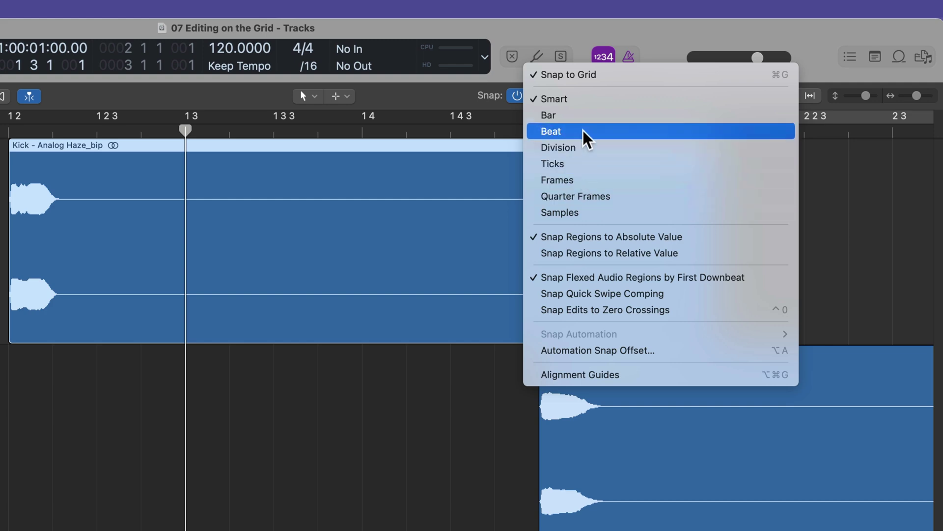
click(585, 116)
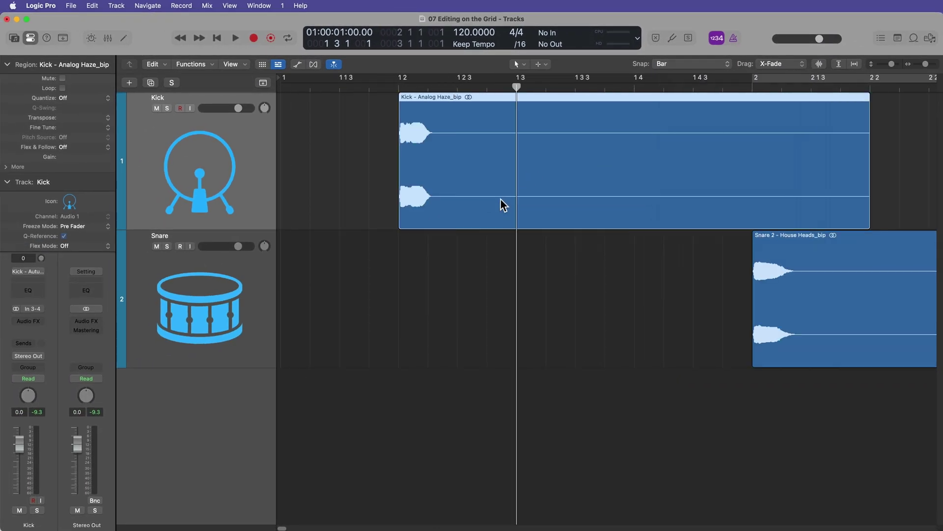
key(super+Left)
drag(467, 151, 642, 154)
key(super+Left)
drag(415, 299, 325, 296)
- Switch Snap to Beat and line the Kick region up with the Snare at bar 1
click(703, 67)
click(706, 77)
drag(696, 135, 394, 147)
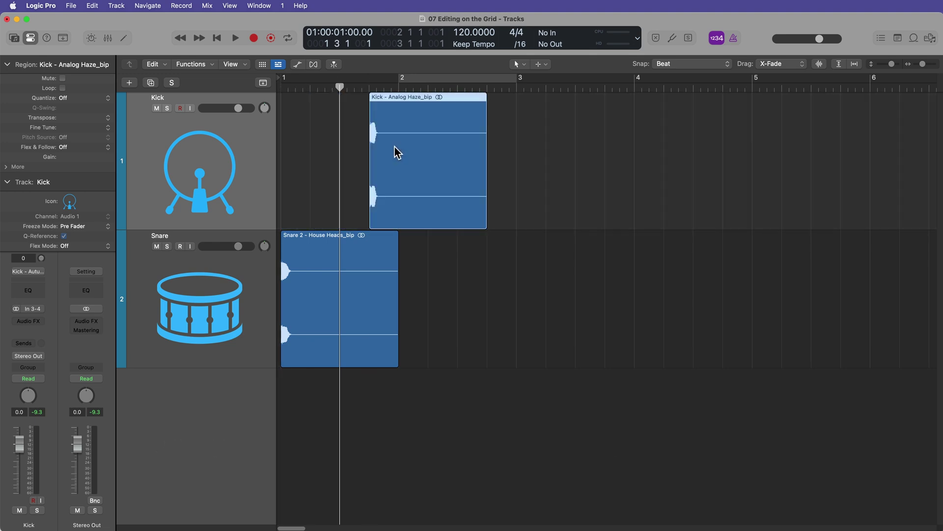
drag(394, 147, 324, 155)
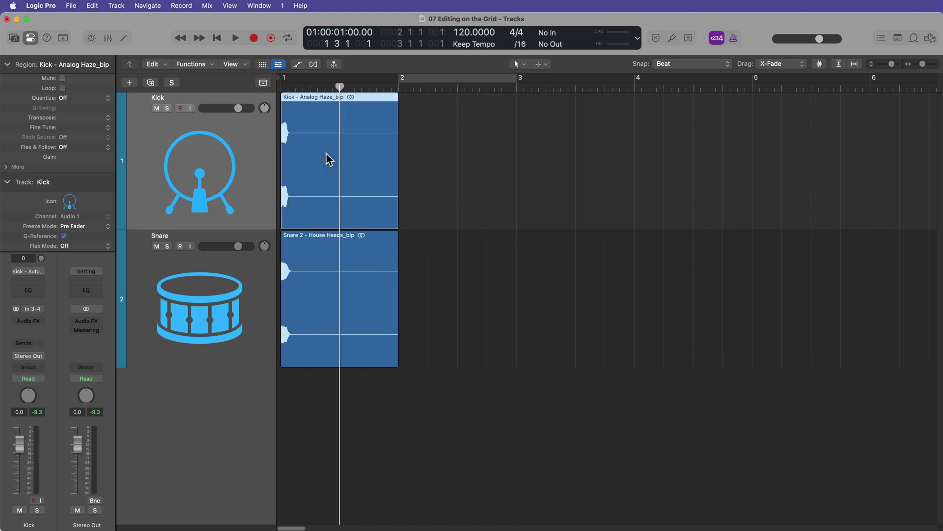
- Mute the Snare track and trim the Kick region to a single beat ending at beat 2
key(Return)
key(super+Right)
key(super+Right)
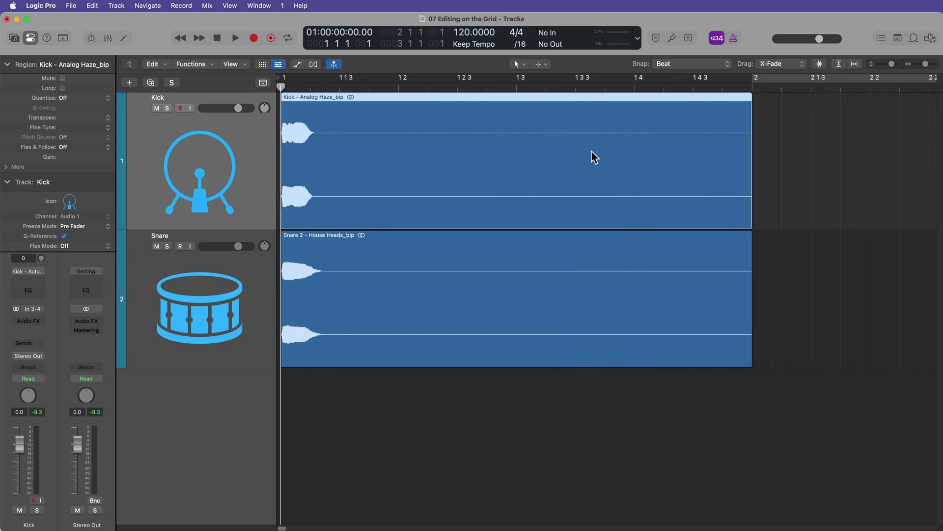
click(156, 246)
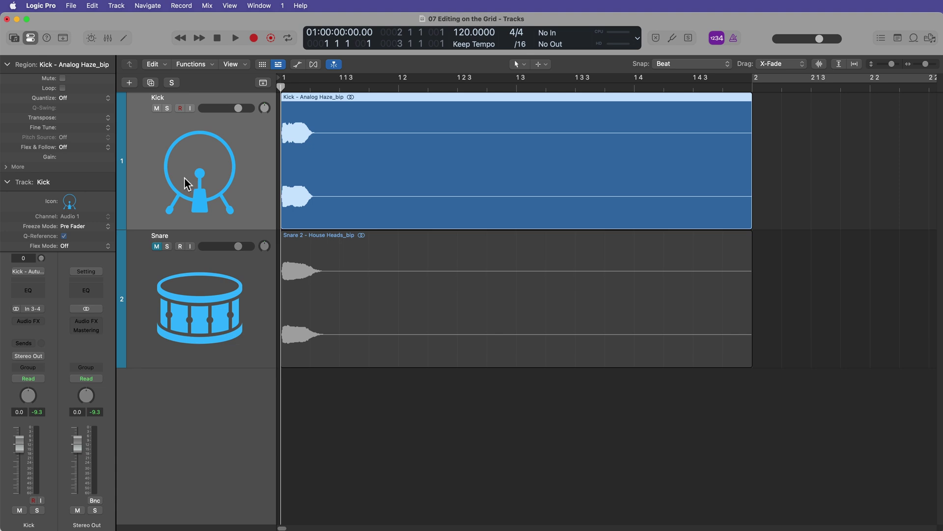
click(890, 127)
drag(752, 205, 417, 204)
drag(386, 113, 330, 155)
mouse_move(395, 188)
mouse_down()
mouse_move(612, 175)
mouse_move(699, 158)
mouse_move(398, 176)
mouse_up()
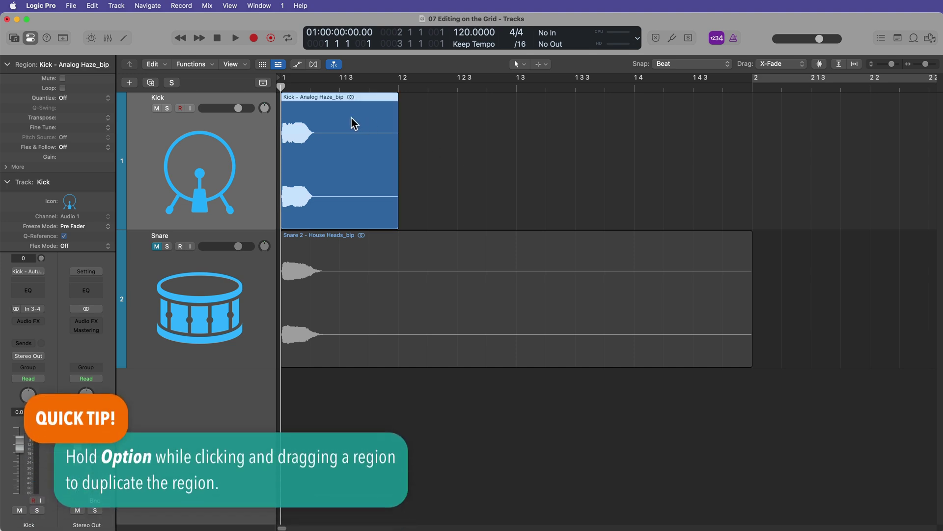
- Copy the Kick region onto beats 2, 3 and 4, keeping Snap Regions to Absolute Value
drag(351, 117, 555, 112)
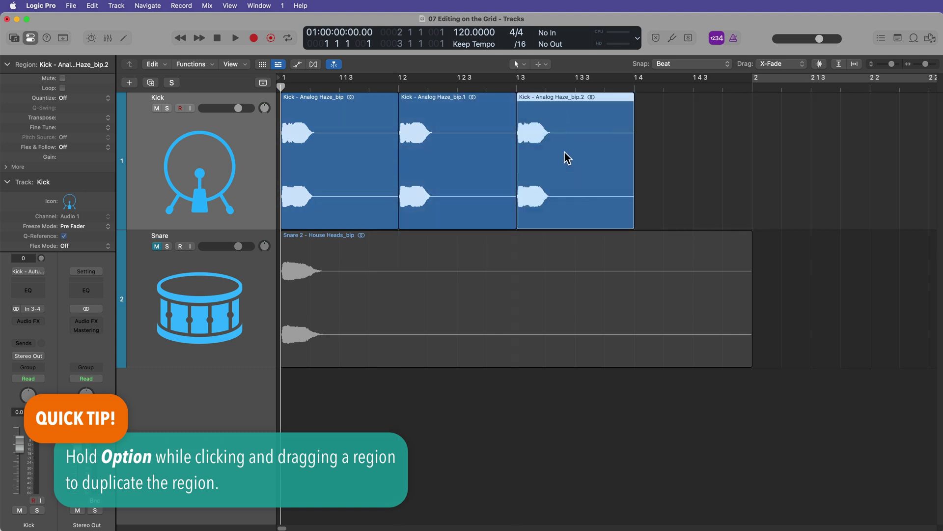
drag(565, 152, 670, 151)
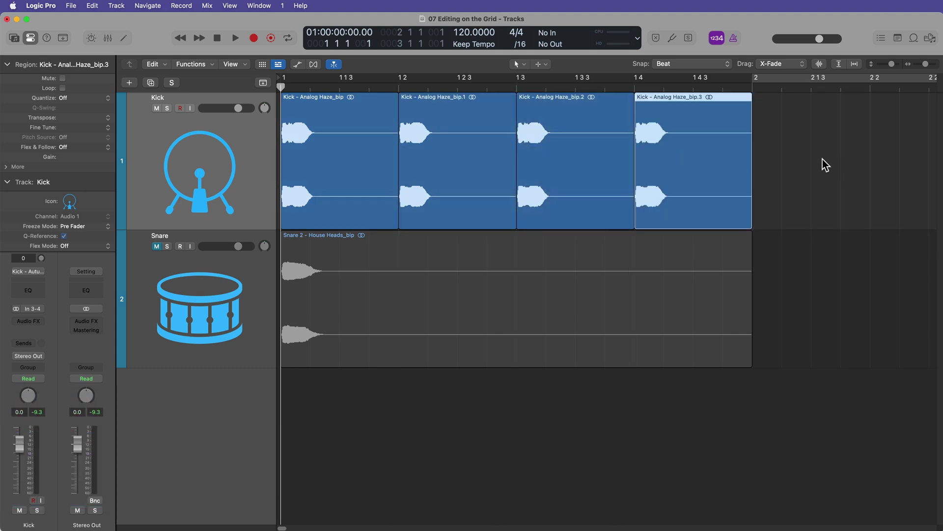
click(712, 64)
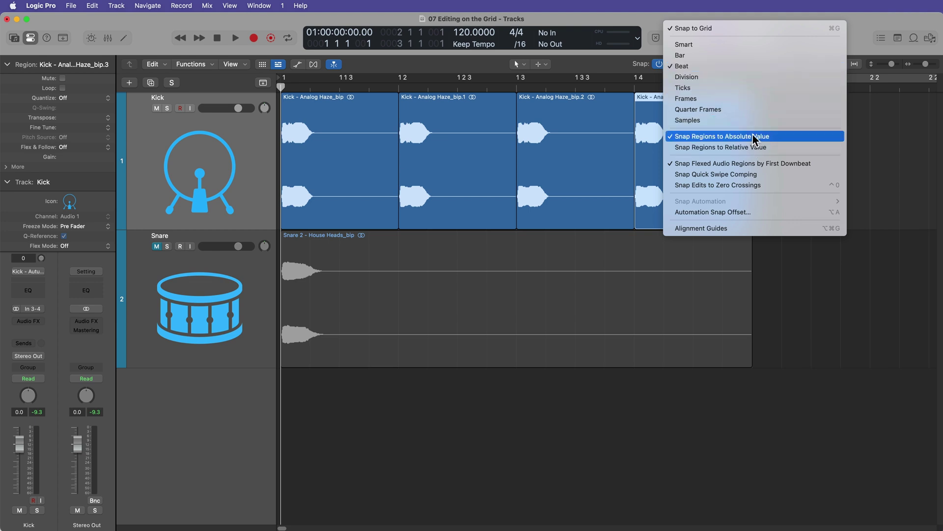
click(734, 139)
click(804, 179)
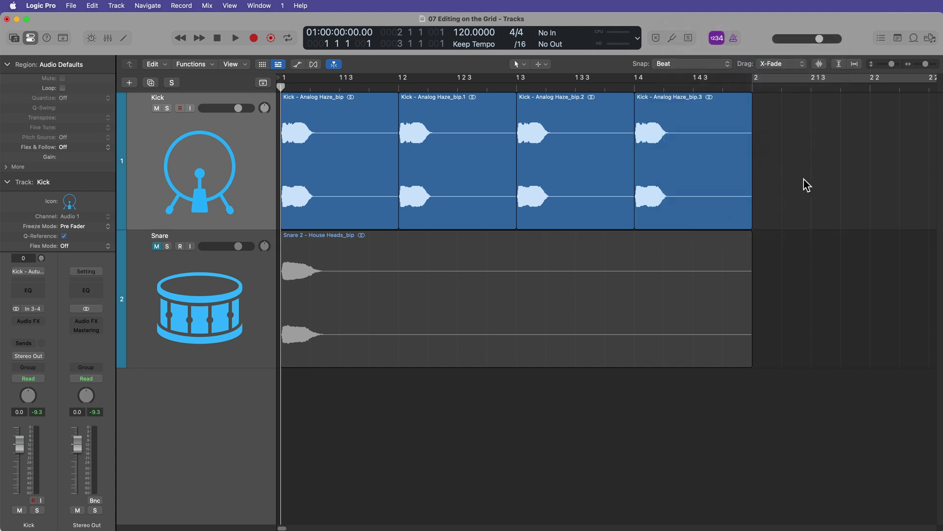
- Trim the Snare region to one beat and unmute the Snare track
click(555, 276)
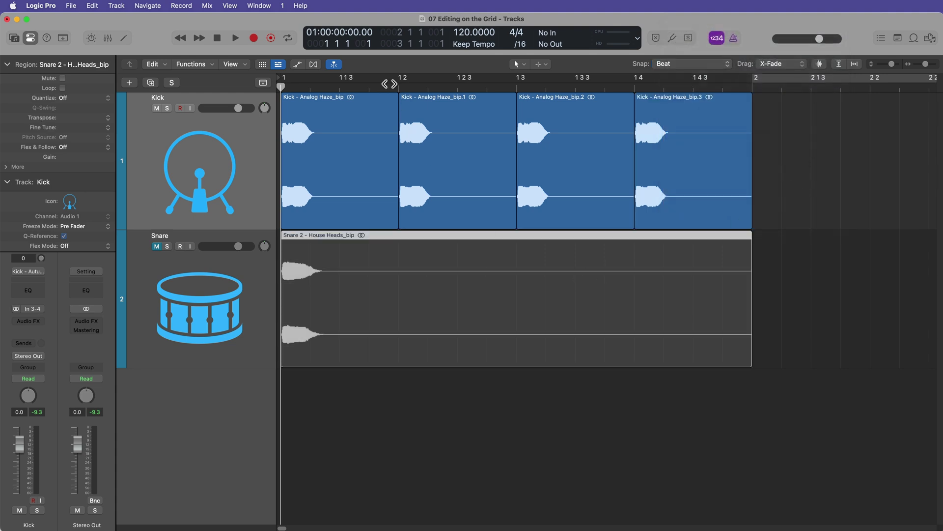
click(776, 330)
drag(754, 354, 426, 337)
click(413, 415)
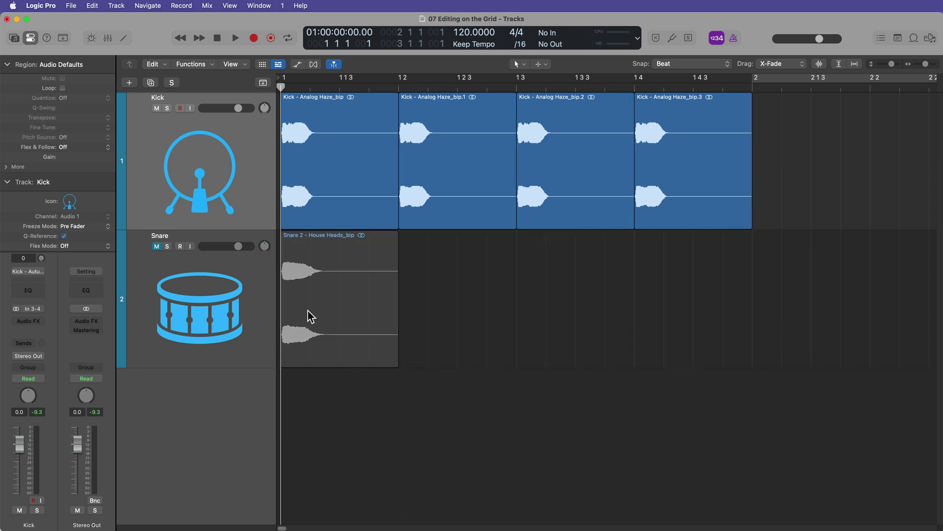
click(157, 245)
- Place the Snare on beat 2 with a copy on beat 4, then play the groove
drag(319, 297, 679, 300)
click(584, 310)
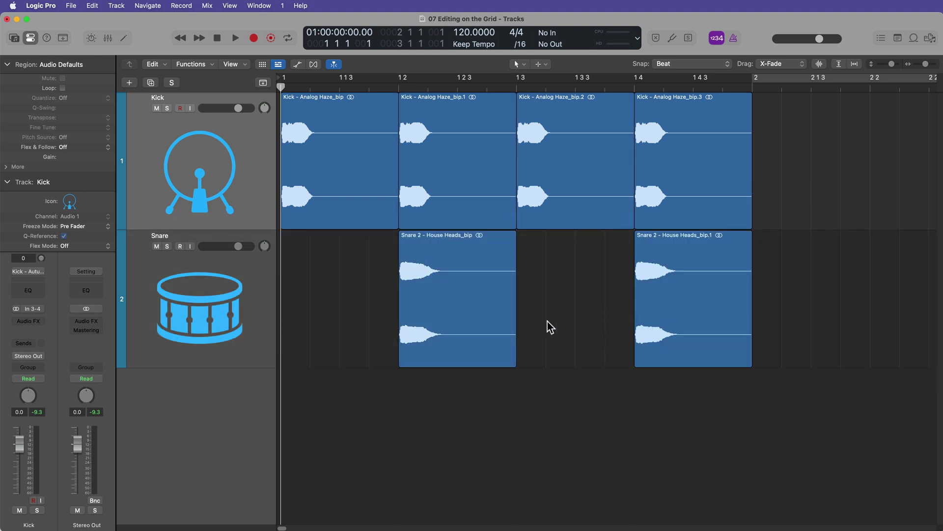
key(space)
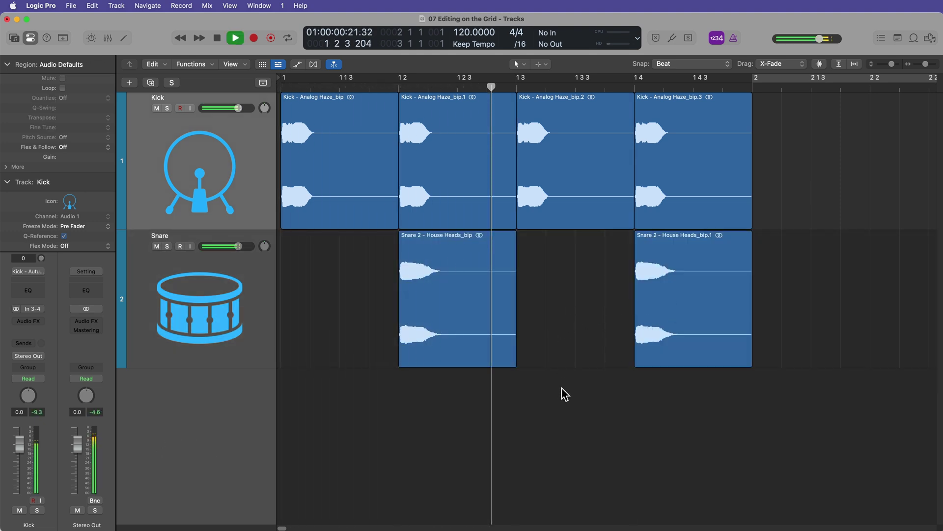
key(space)
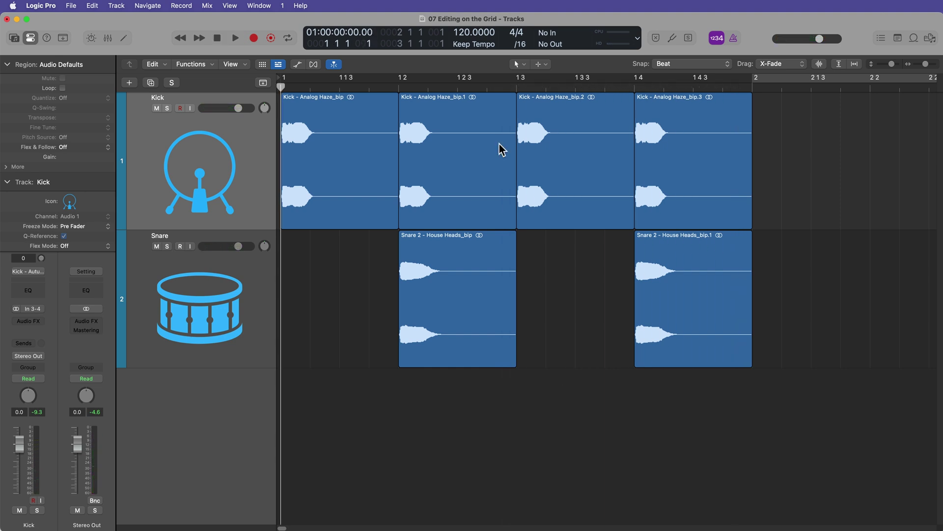
- Enter 88 as the LCD tempo and play the beat back at 88 BPM
double_click(464, 31)
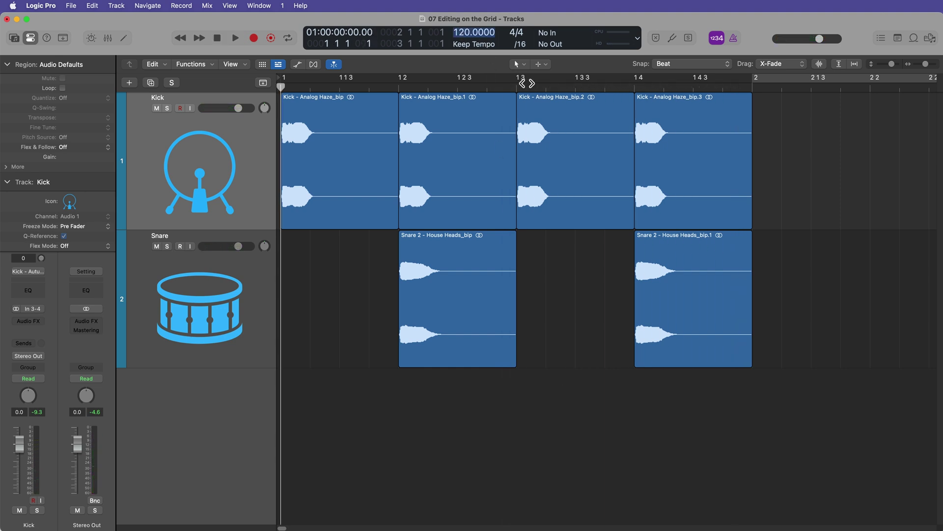
text(88)
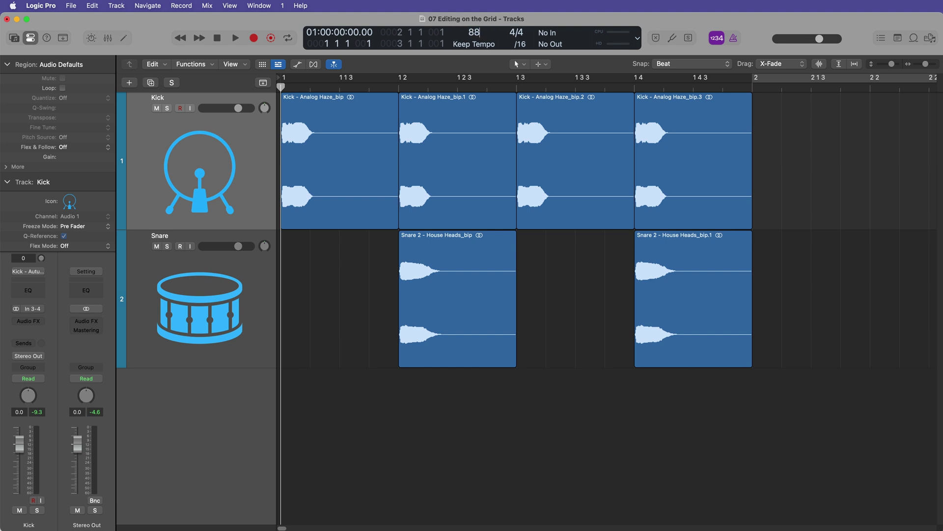
key(Return)
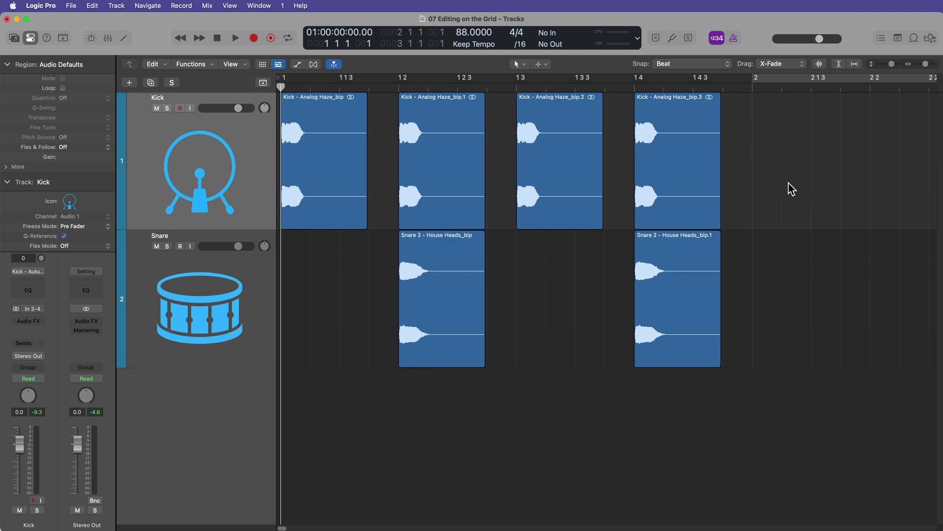
key(space)
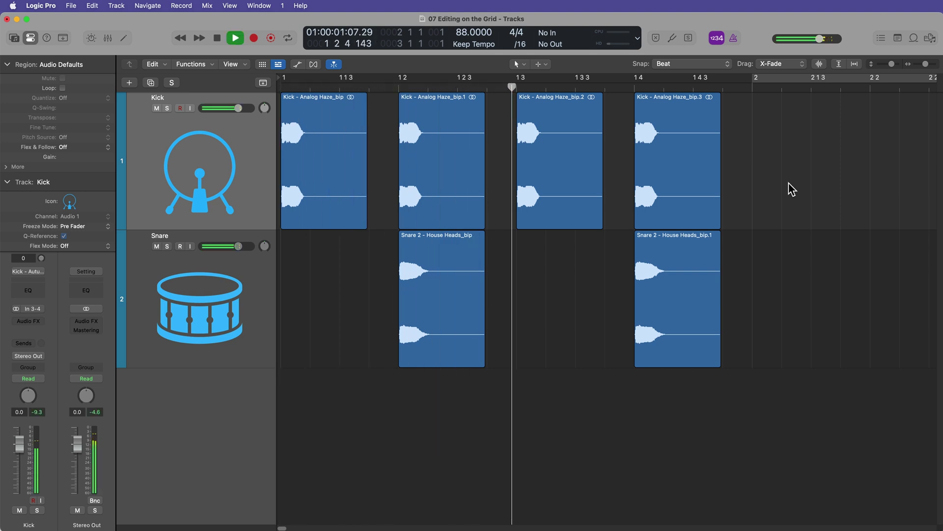
- Duplicate all six drum regions, then delete the duplicates again
key(cmd+Left)
key(space)
drag(687, 163, 282, 300)
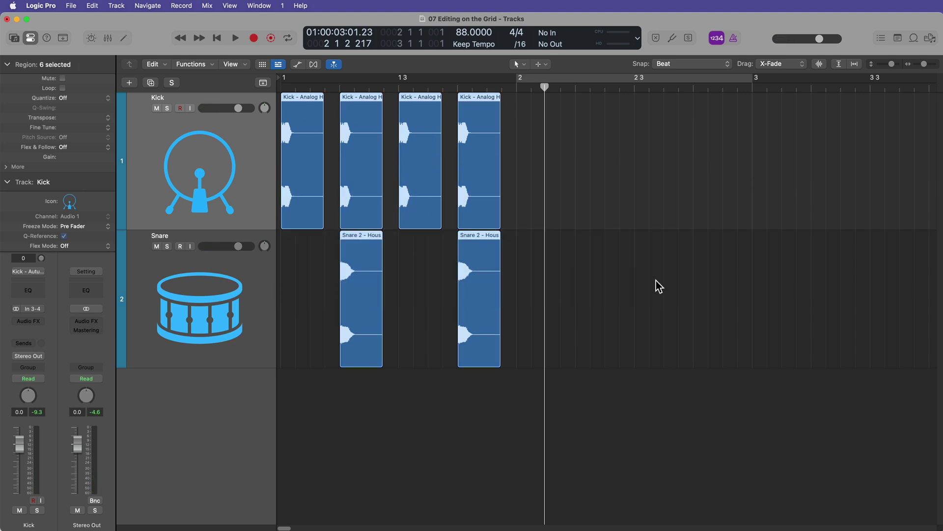
key(cmd+r)
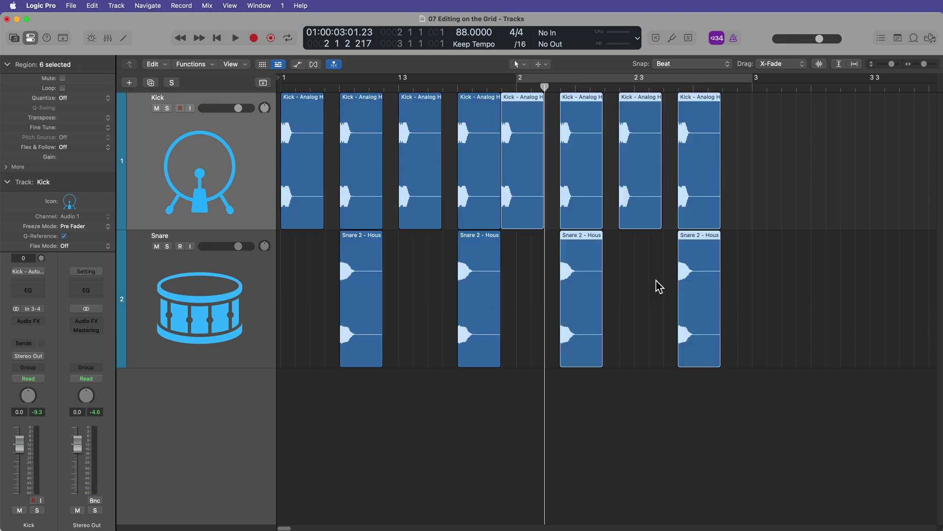
click(501, 87)
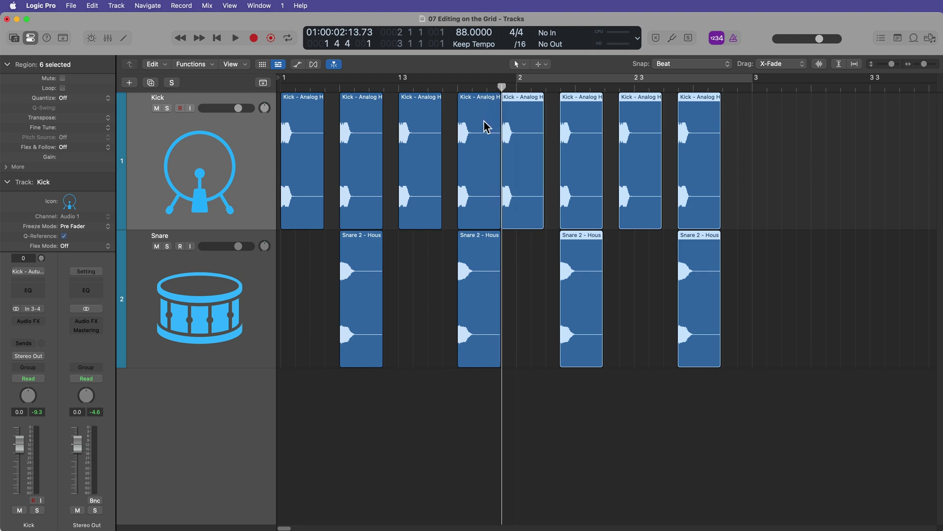
key(Delete)
- Lengthen the last Kick and Snare regions so they end at bar 2
key(super+Right)
key(super+Right)
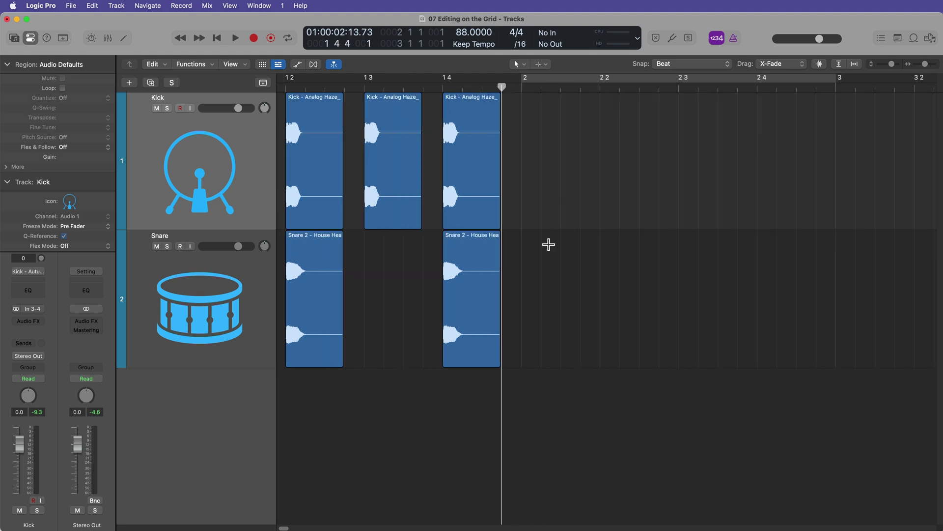
drag(590, 200, 492, 268)
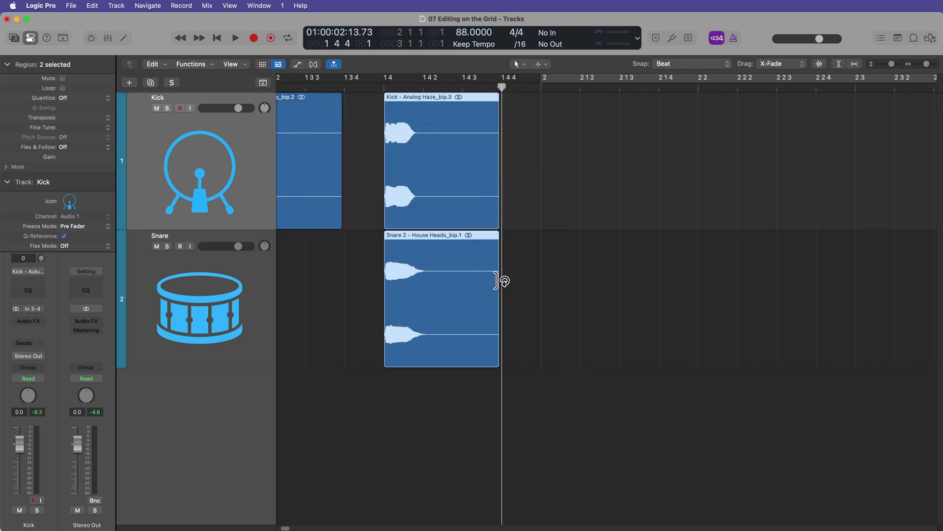
mouse_move(497, 339)
mouse_down()
mouse_move(687, 327)
mouse_move(511, 330)
mouse_up()
click(590, 207)
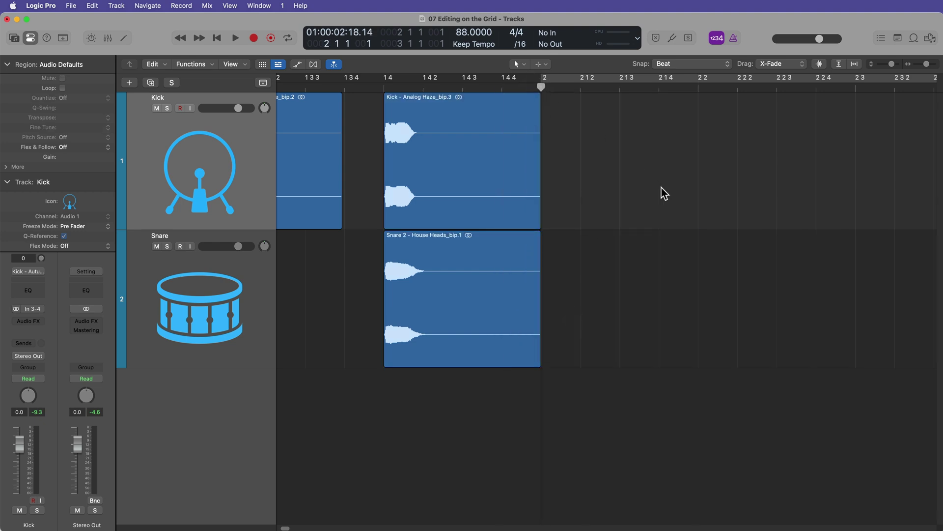
- Repeat bar 1's kick and snare regions through bar 4 and play the beat
key(super+Left)
key(super+Left)
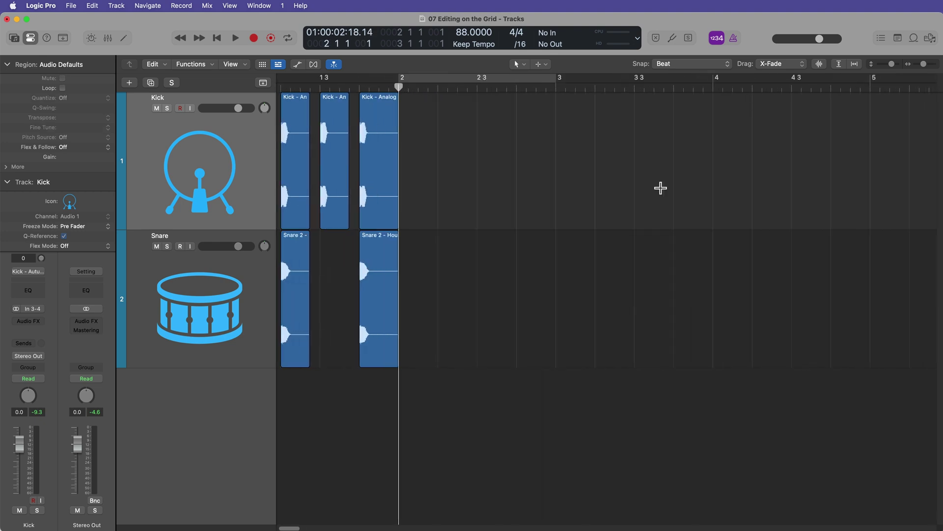
key(Return)
drag(624, 156, 295, 302)
key(super+r)
key(super+r)
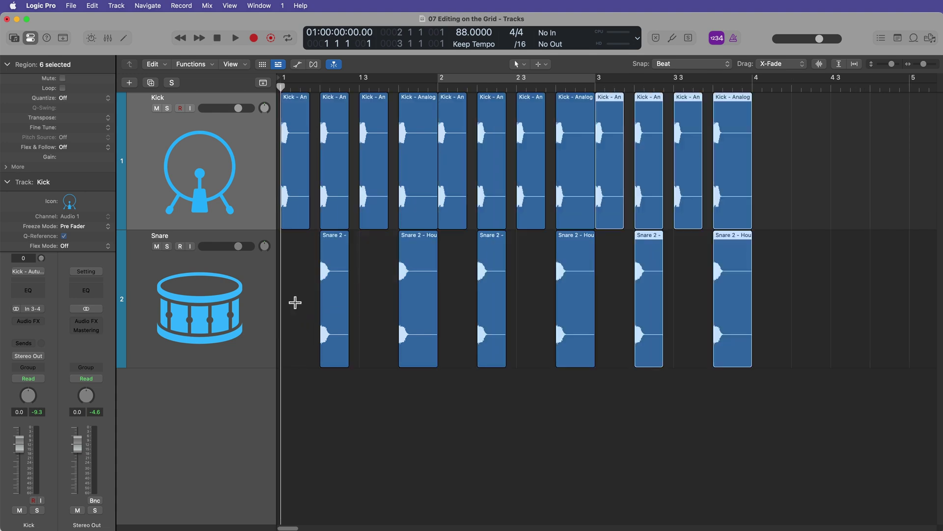
key(super+r)
click(399, 433)
key(space)
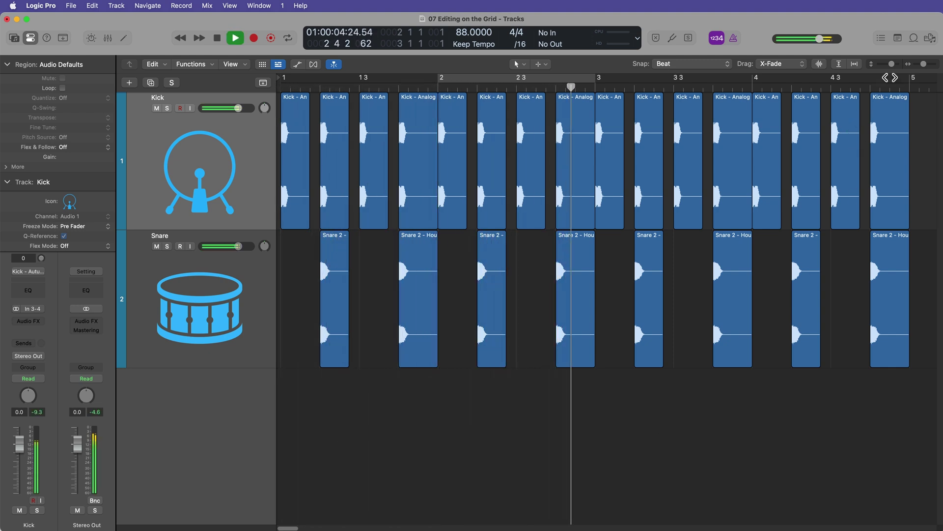
- Stop playback and search the loop library for 'hi hat'
key(space)
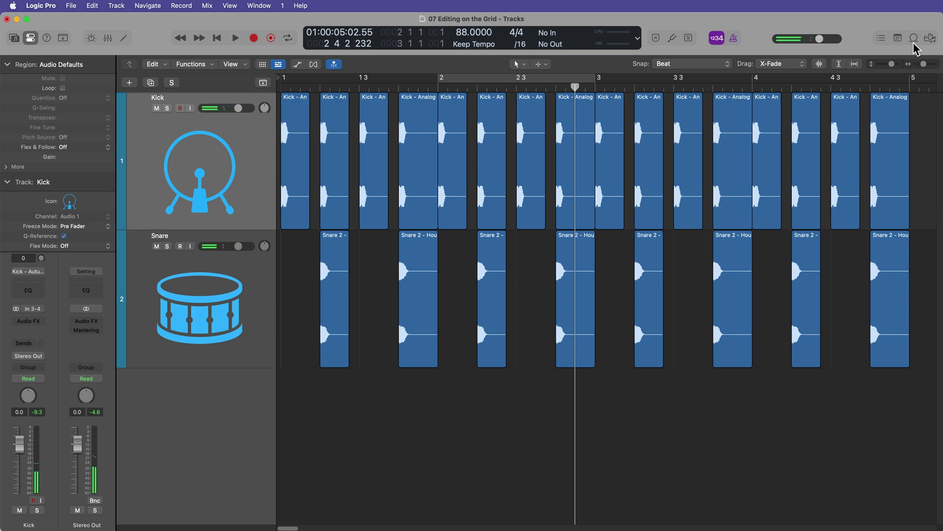
click(915, 41)
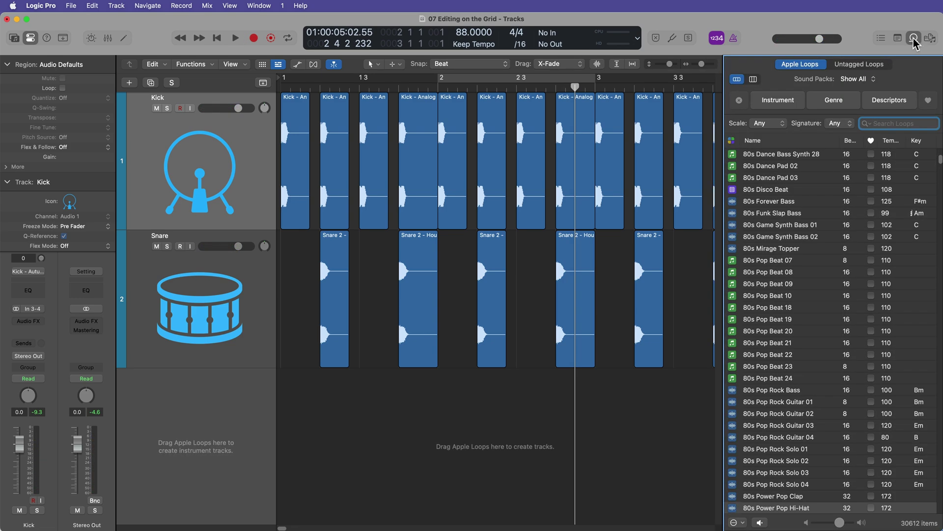
click(914, 40)
key(o)
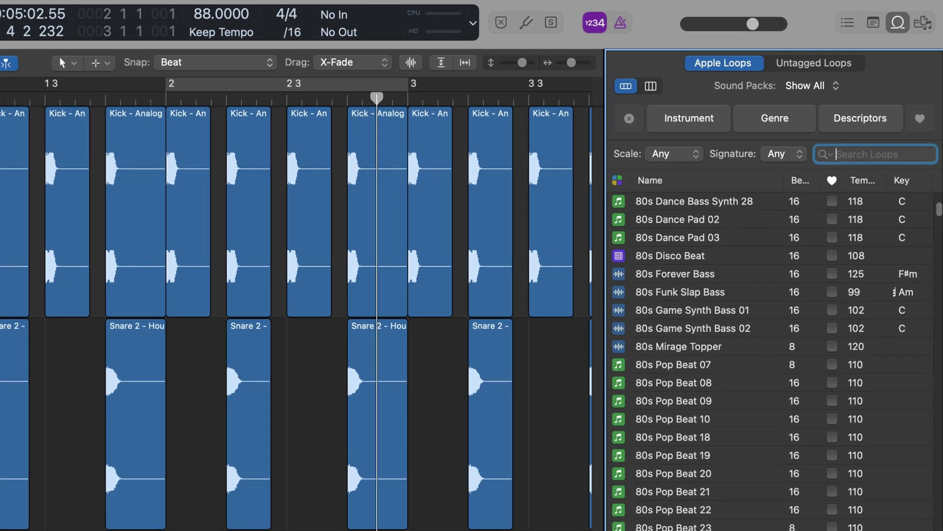
text(hi hat)
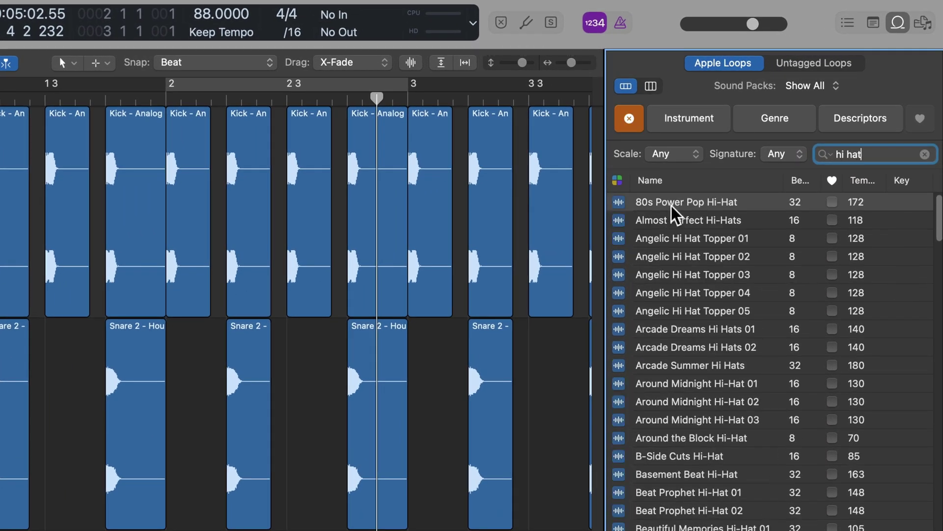
- Add the 80s Power Pop Hi-Hat loop as a new track at bar 1 and shrink track heights
drag(677, 206, 0, 530)
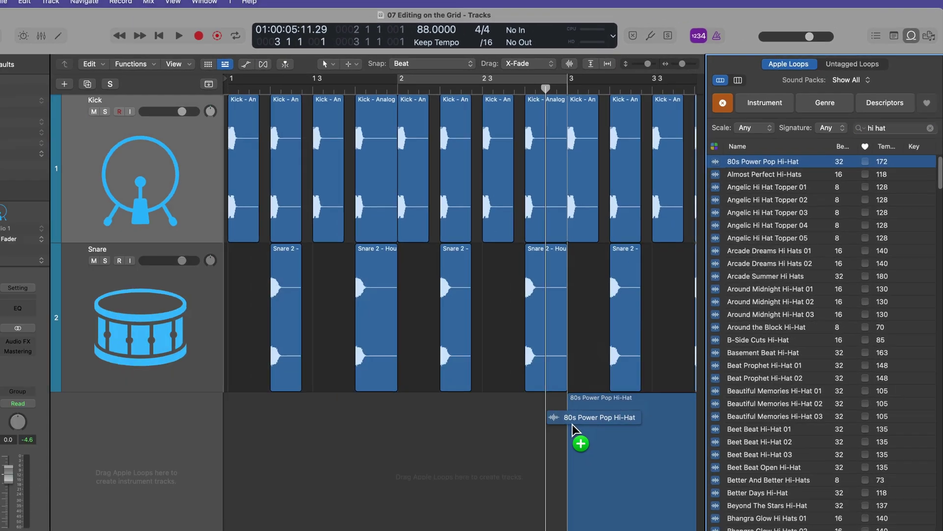
drag(280, 382, 281, 382)
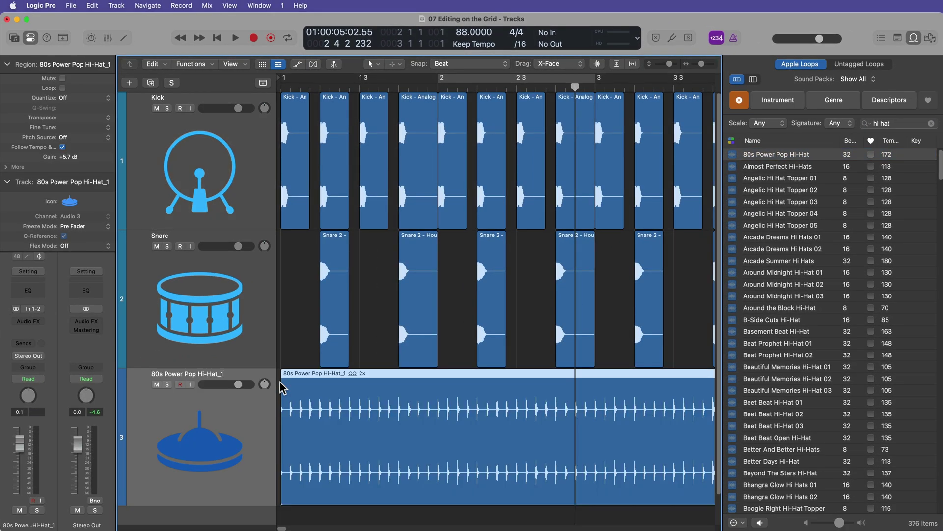
key(o)
key(super+Up)
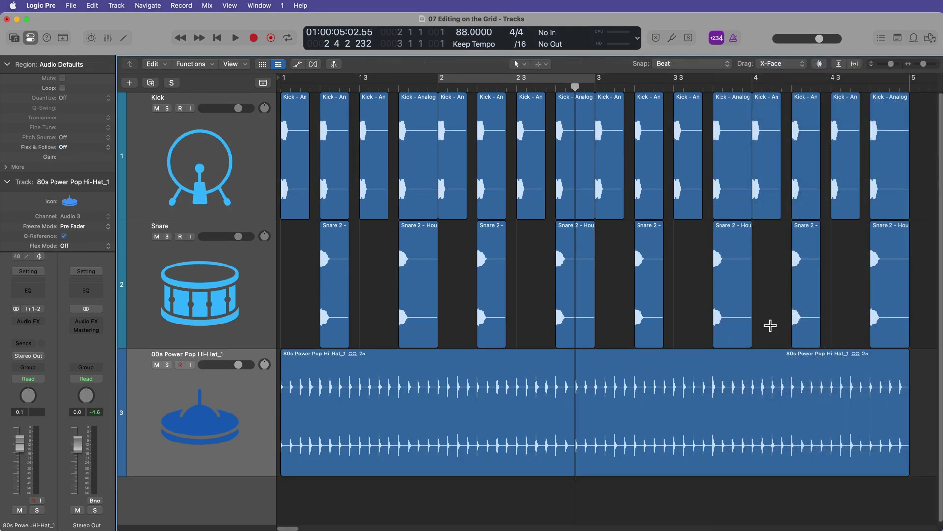
key(Return)
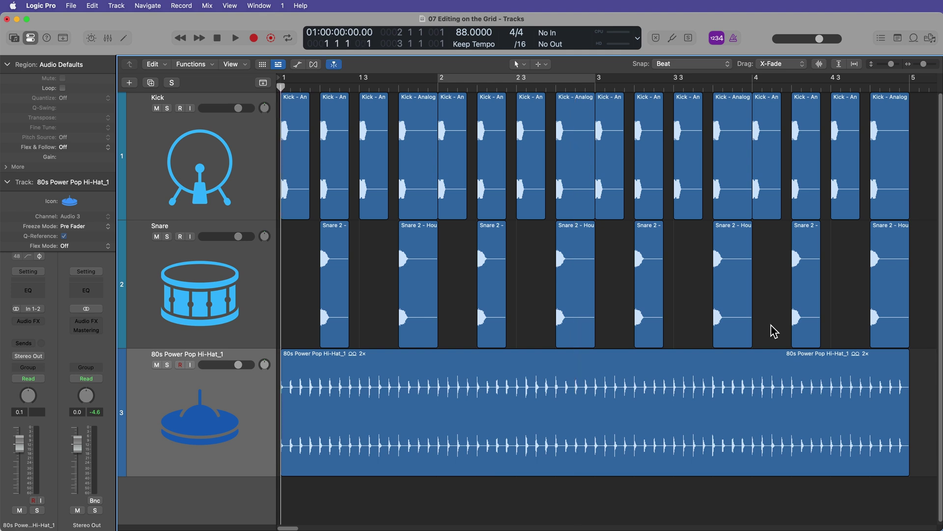
key(space)
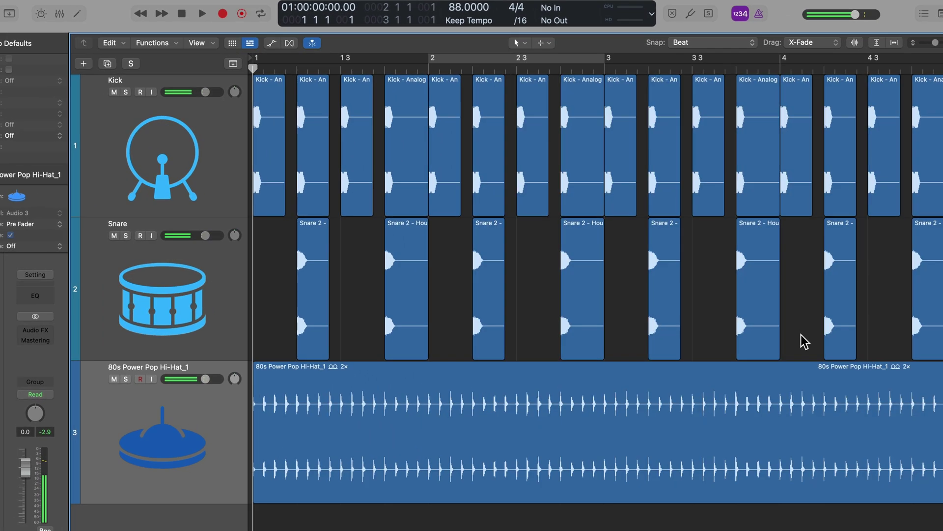
scroll(800, 335, up, 10)
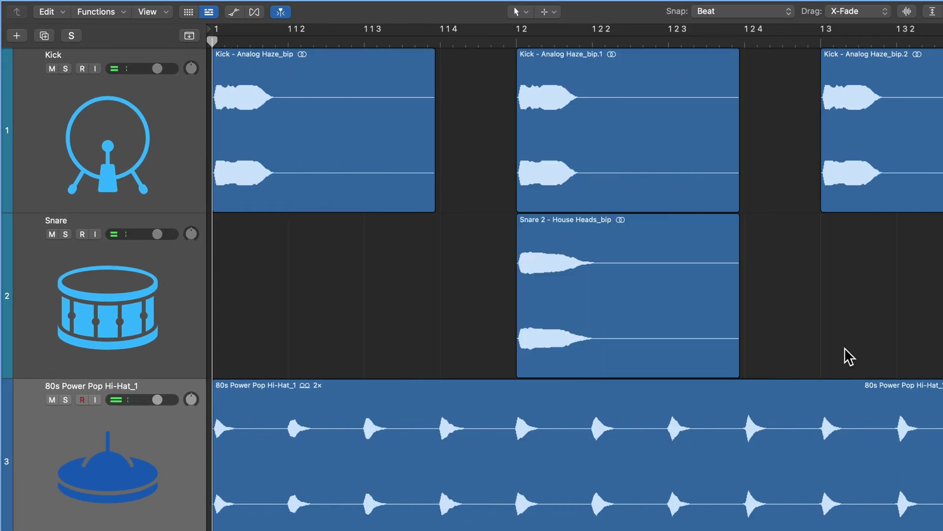
scroll(503, 285, down, 4)
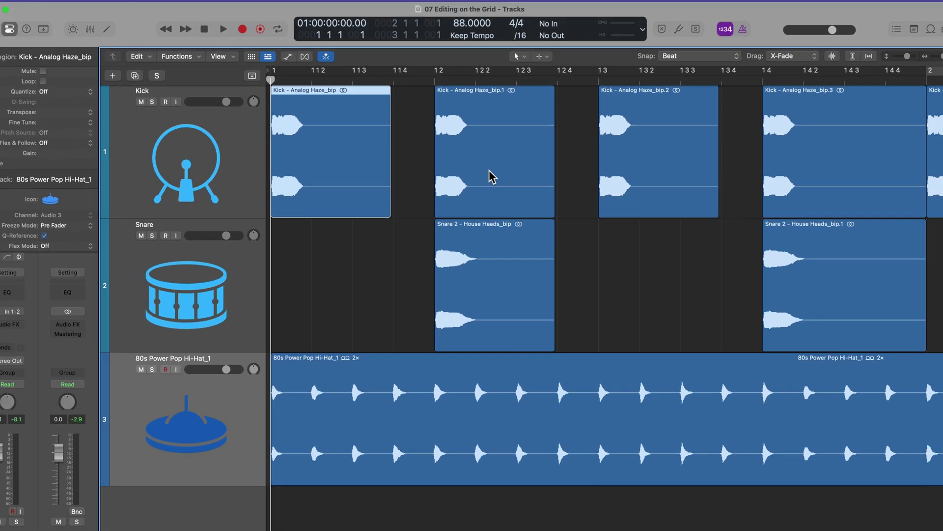
click(483, 156)
click(678, 151)
click(893, 150)
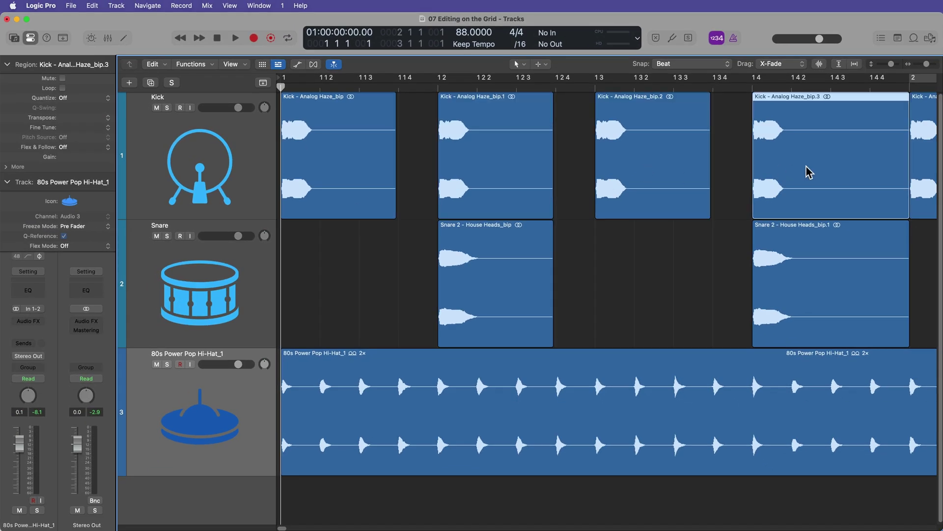
click(502, 274)
click(816, 295)
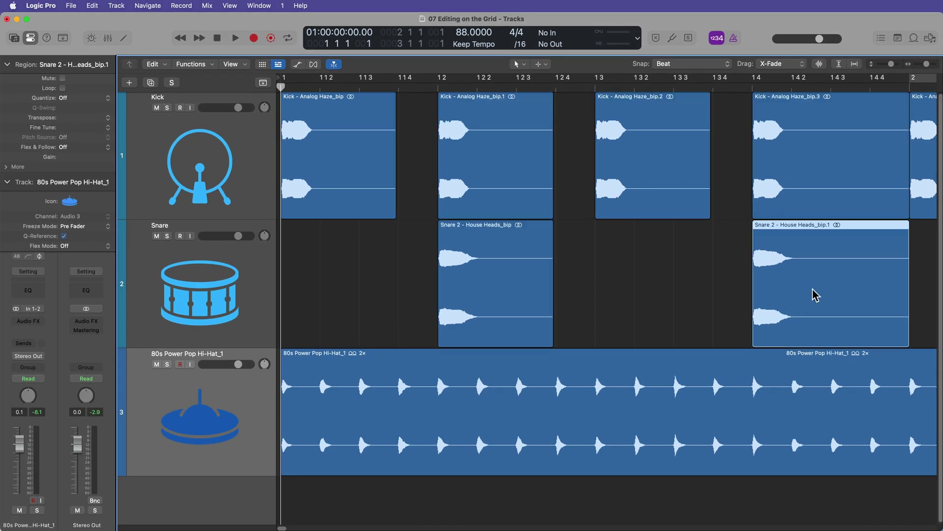
click(544, 388)
click(637, 303)
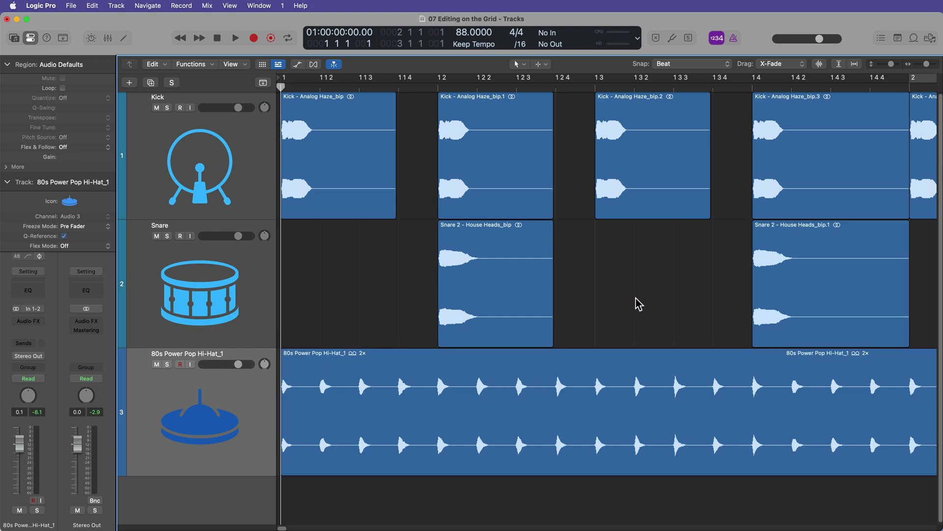
key(super+Left)
key(super+Left)
key(super+Left)
- Delete the kick and snare regions after bar 3 and set Snap to Division
drag(835, 143, 533, 295)
key(Delete)
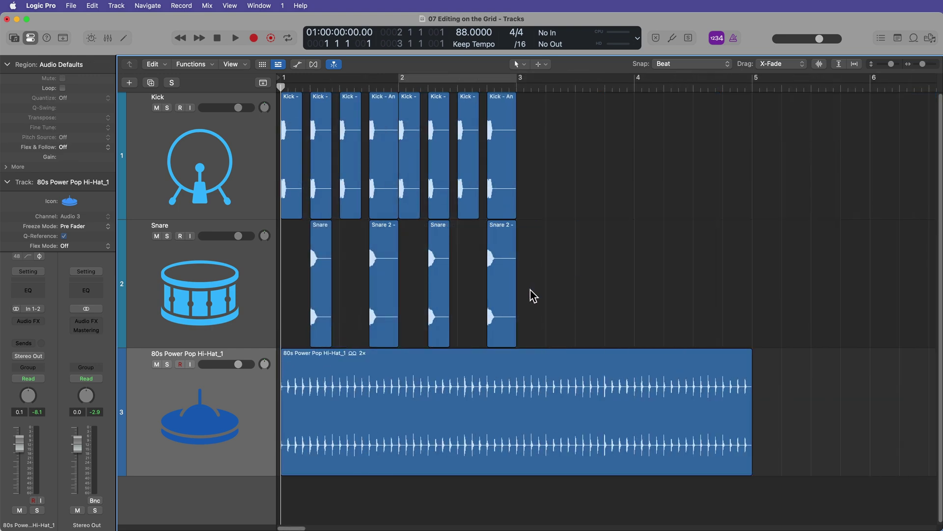
key(super+Right)
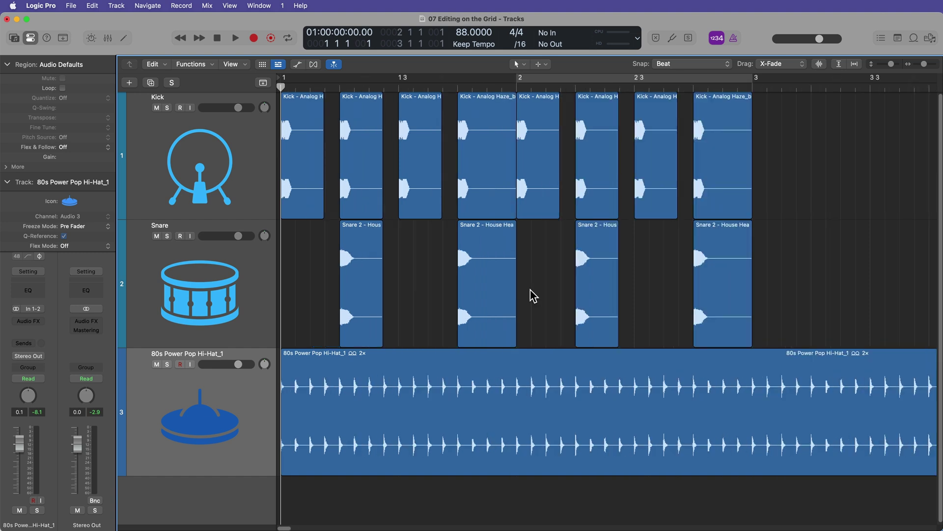
click(693, 64)
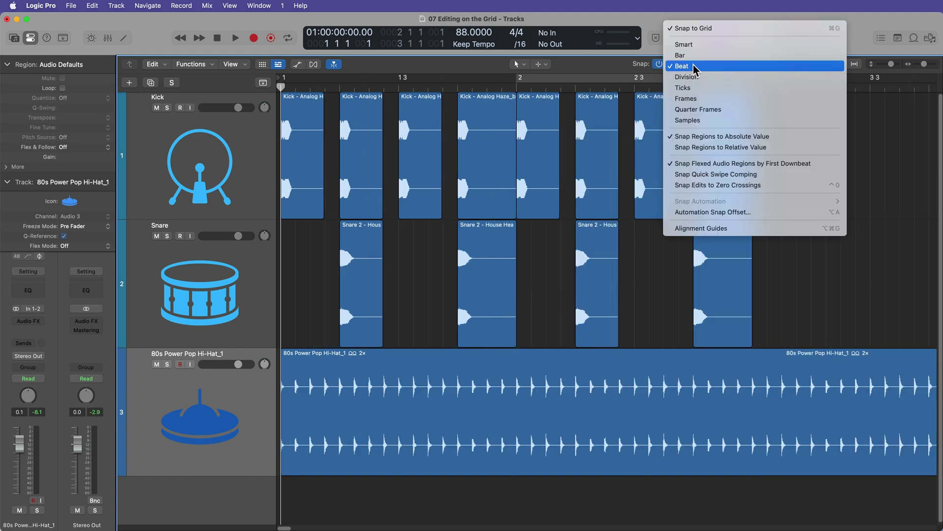
click(719, 78)
- Delete all Kick regions after the first two
mouse_move(728, 147)
mouse_down()
mouse_move(774, 149)
mouse_move(732, 148)
mouse_move(759, 161)
mouse_move(775, 155)
mouse_move(729, 151)
mouse_up()
click(774, 166)
drag(791, 141, 426, 134)
key(Delete)
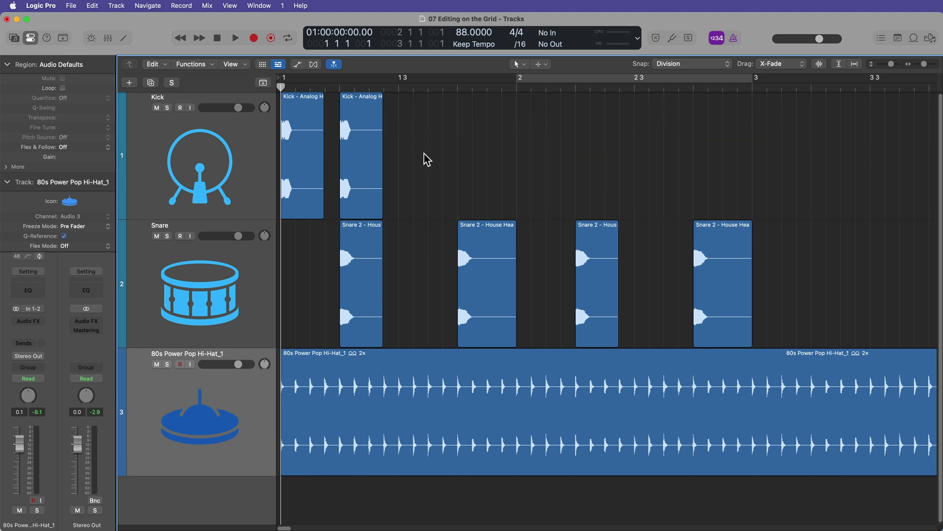
- Copy the second kick to position 1 2 3 and play the new pattern
click(357, 135)
drag(356, 131, 351, 135)
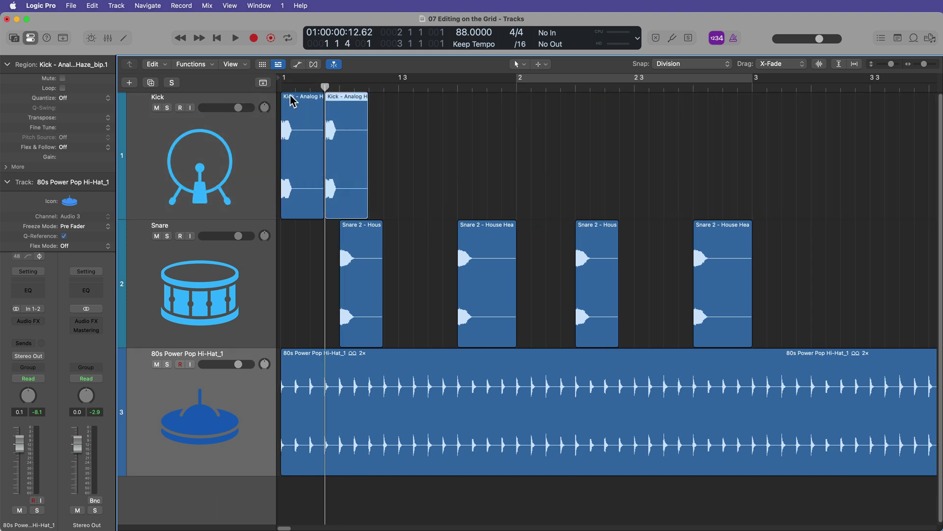
drag(351, 154, 467, 153)
click(566, 148)
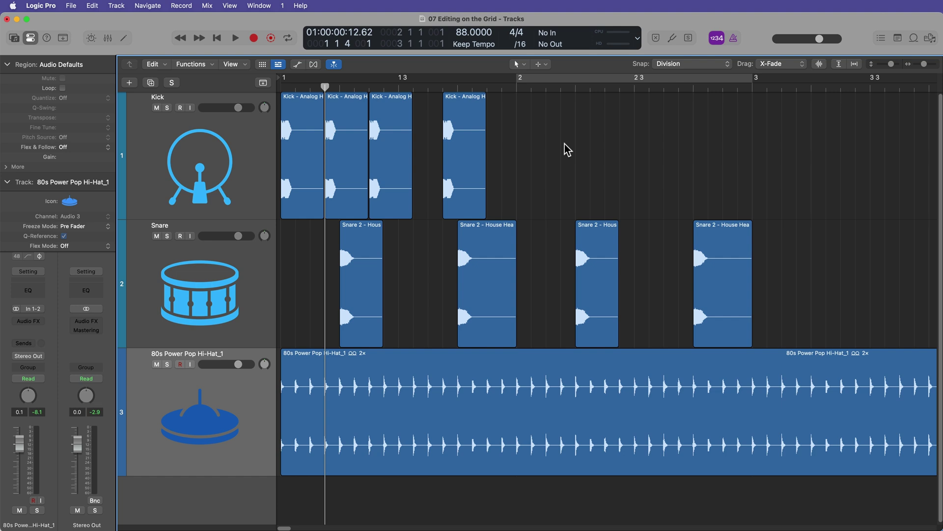
key(space)
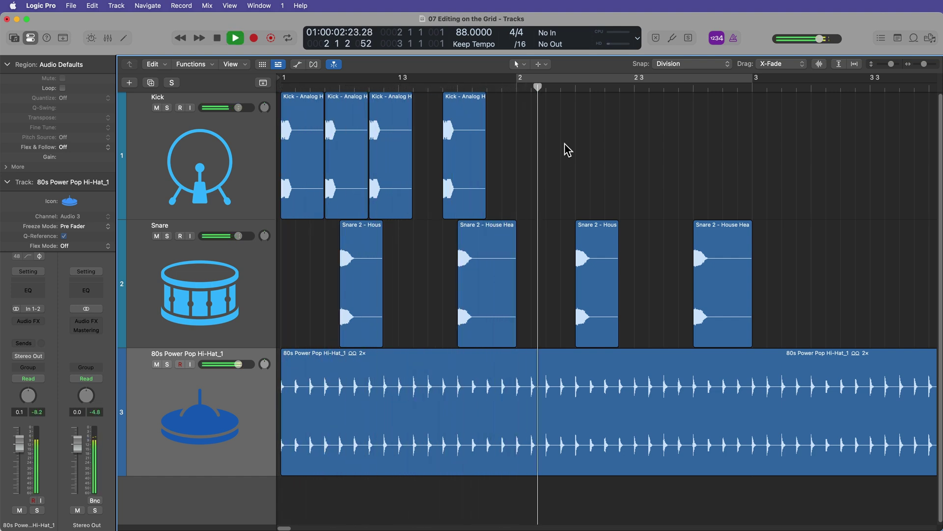
key(space)
- Nudge the fourth kick slightly earlier and replay the first bars
drag(463, 130, 448, 127)
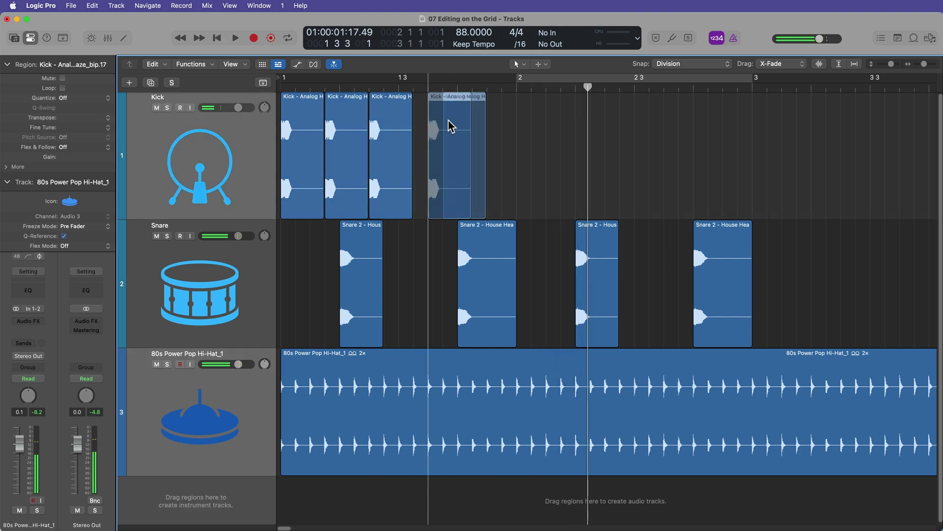
click(561, 149)
key(Return)
key(space)
key(super+Right)
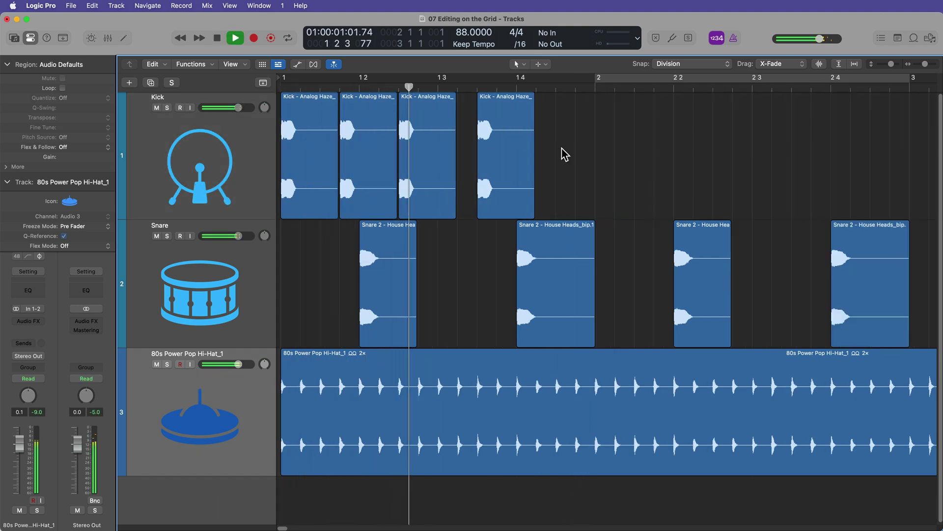
key(space)
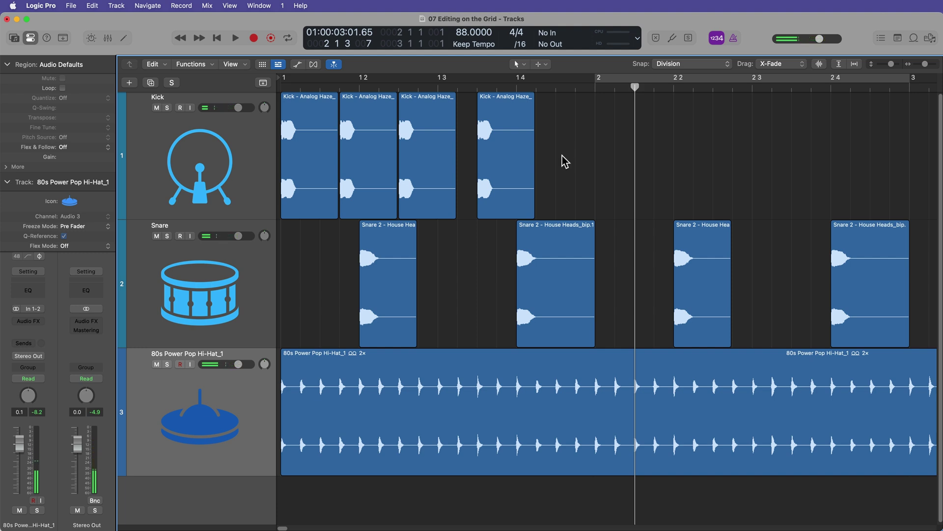
- Copy the bar-1 kicks and snares to bar 3, play, then select all and cycle over them
drag(565, 162, 524, 147)
key(super+Left)
key(super+Left)
drag(581, 283, 562, 275)
click(752, 208)
key(space)
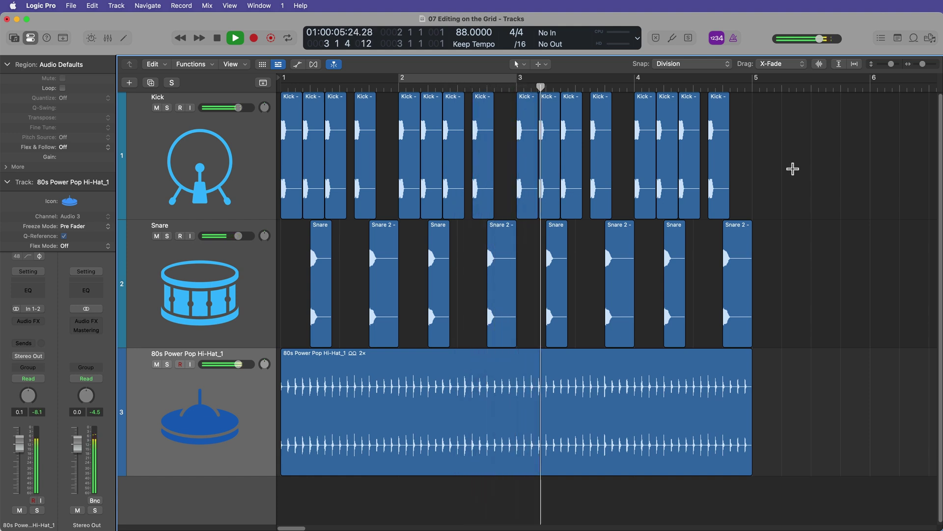
key(super+a)
key(u)
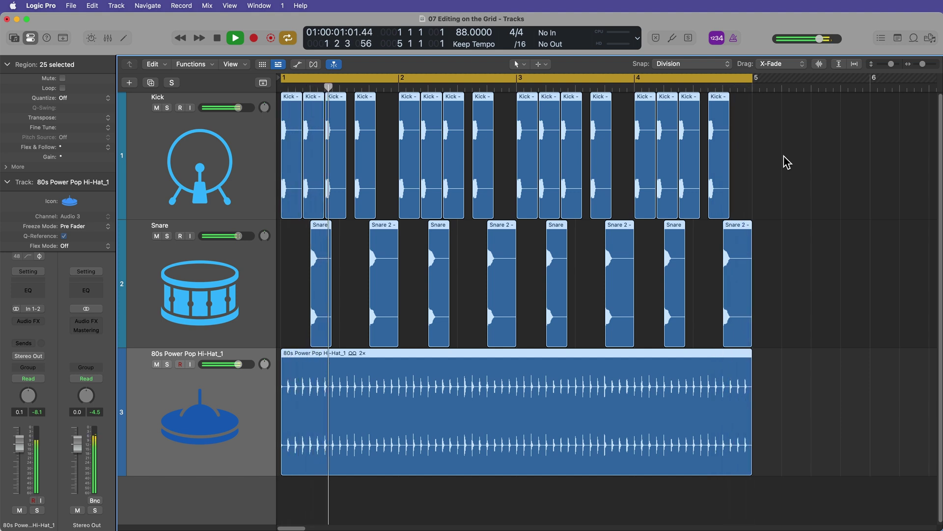
- Stop playback, check the Division snap setting, and zoom in on the Kick regions
key(space)
click(831, 162)
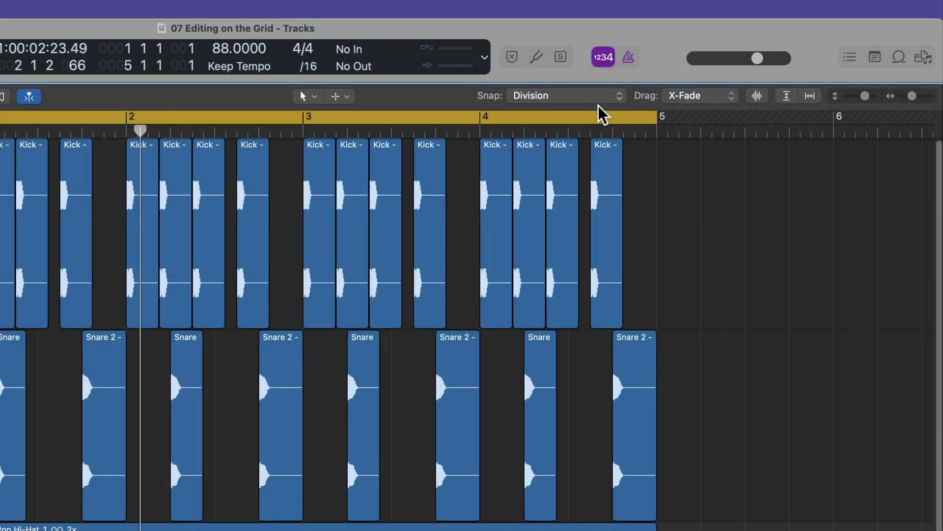
click(600, 98)
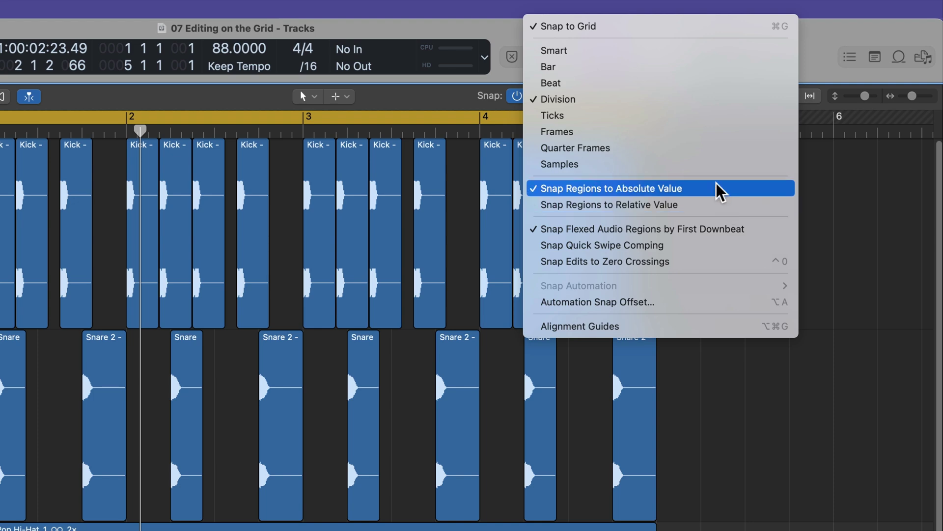
click(716, 514)
key(super+Right)
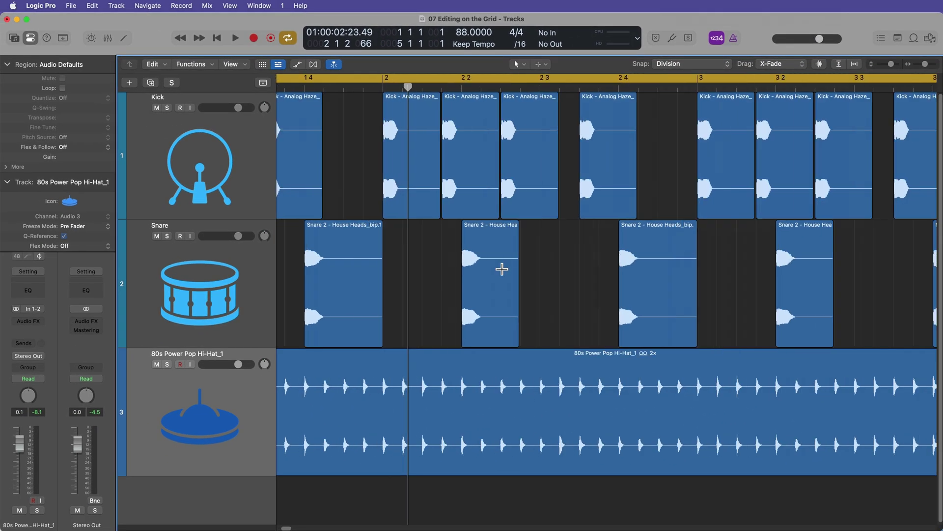
key(super+Right)
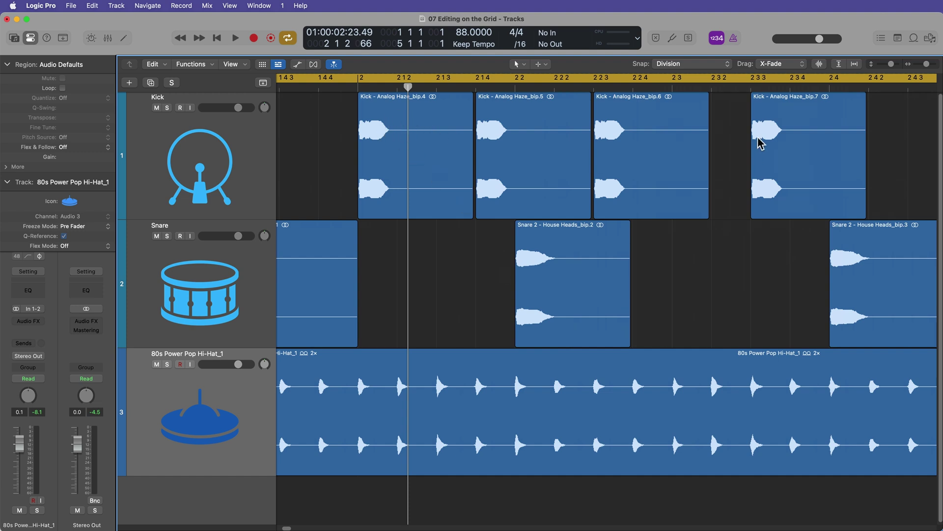
- Switch snapping off and drag Kick regions bip.6, bip.4 and bip.5 freely off the grid
click(659, 65)
drag(640, 176, 667, 191)
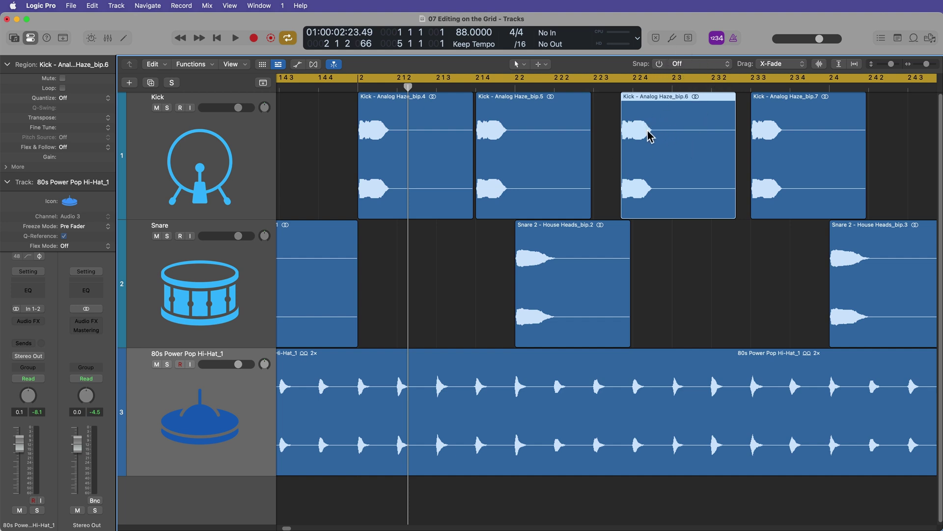
mouse_move(646, 134)
mouse_down()
mouse_move(659, 139)
mouse_move(648, 135)
mouse_up()
drag(397, 132, 362, 132)
drag(545, 140, 526, 148)
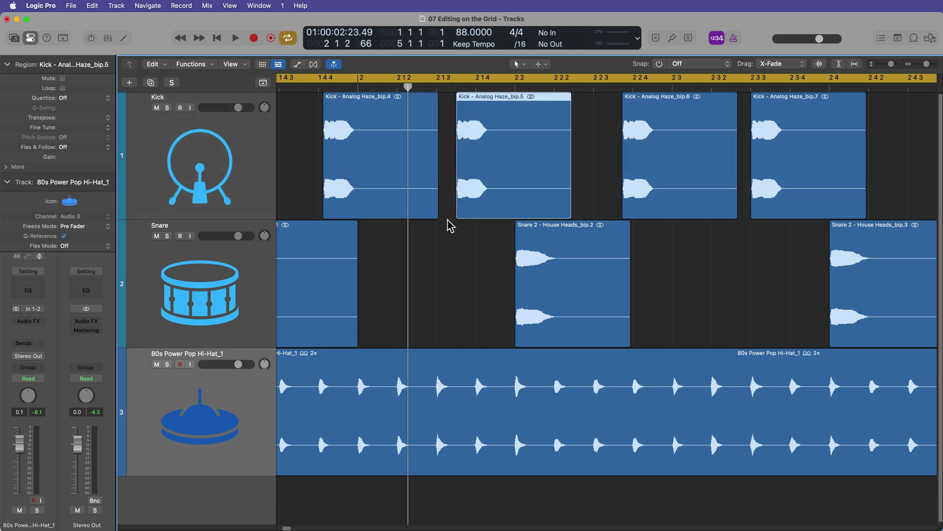
click(627, 166)
click(529, 162)
click(383, 155)
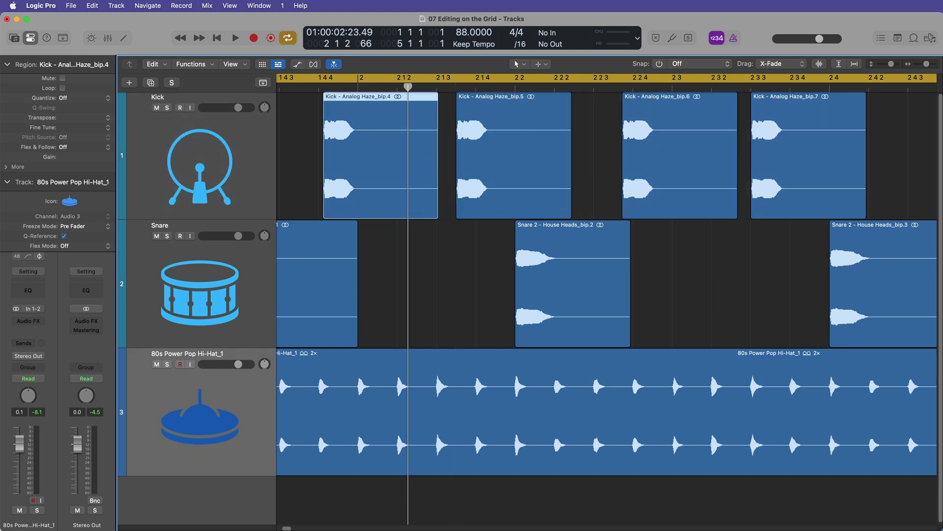
- Turn Division snapping back on with Snap Regions to Absolute Value
click(660, 64)
click(708, 69)
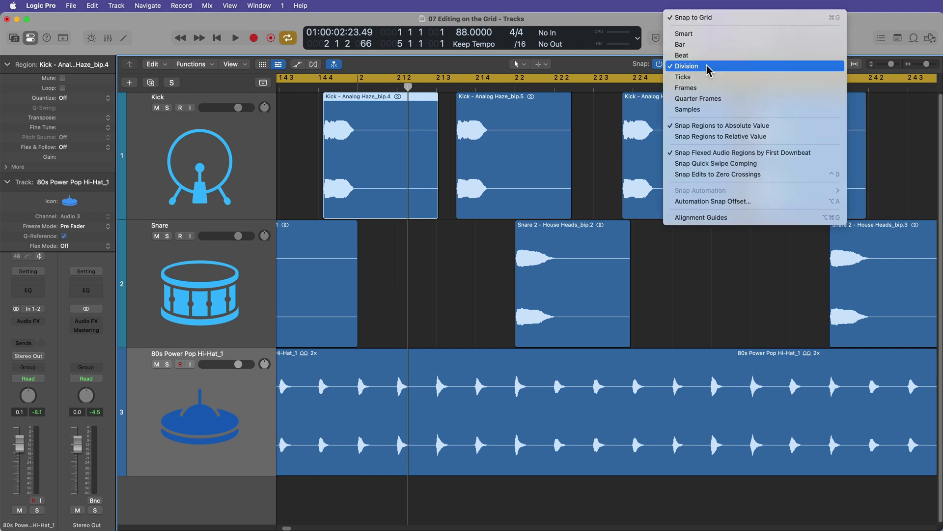
click(721, 125)
- Snap Kick bip.6 onto a grid line and bip.4 to the start of bar 2
click(595, 162)
click(654, 146)
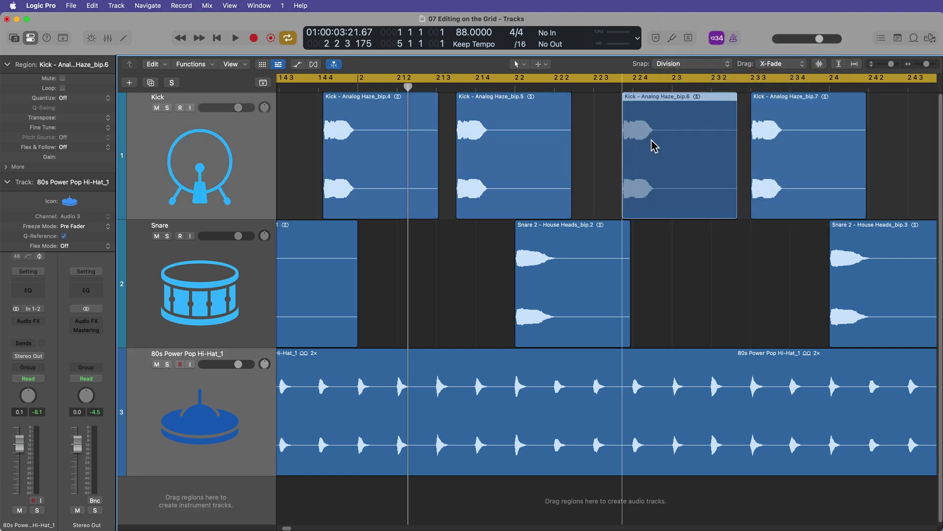
mouse_move(654, 146)
mouse_down()
mouse_move(627, 139)
mouse_move(661, 137)
mouse_up()
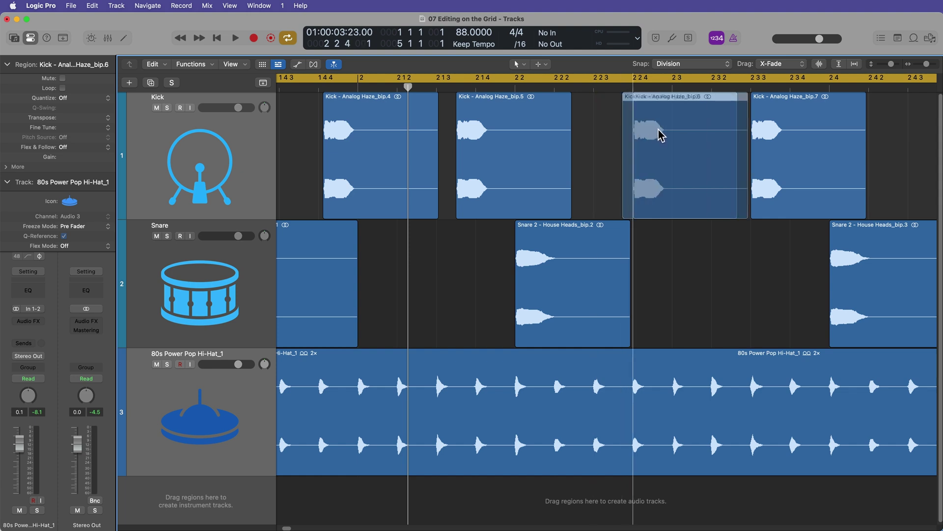
drag(658, 129, 535, 150)
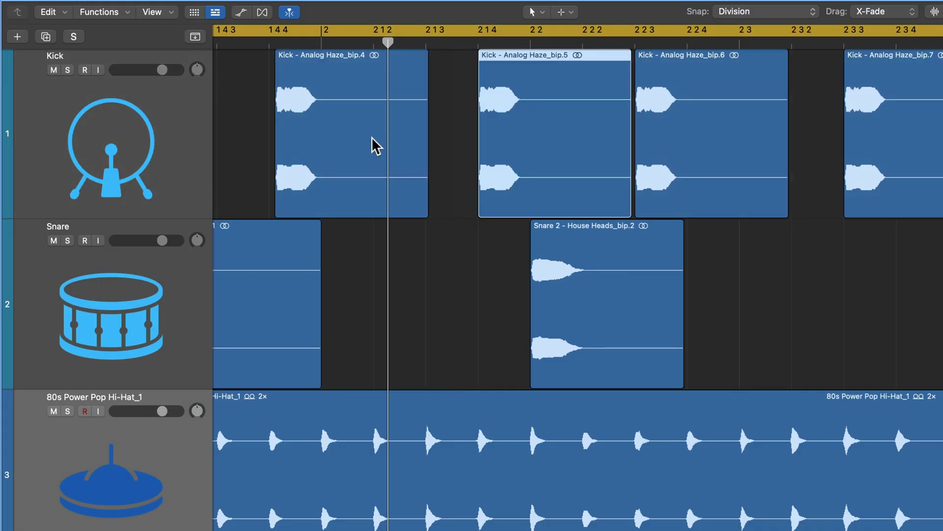
drag(375, 144, 408, 127)
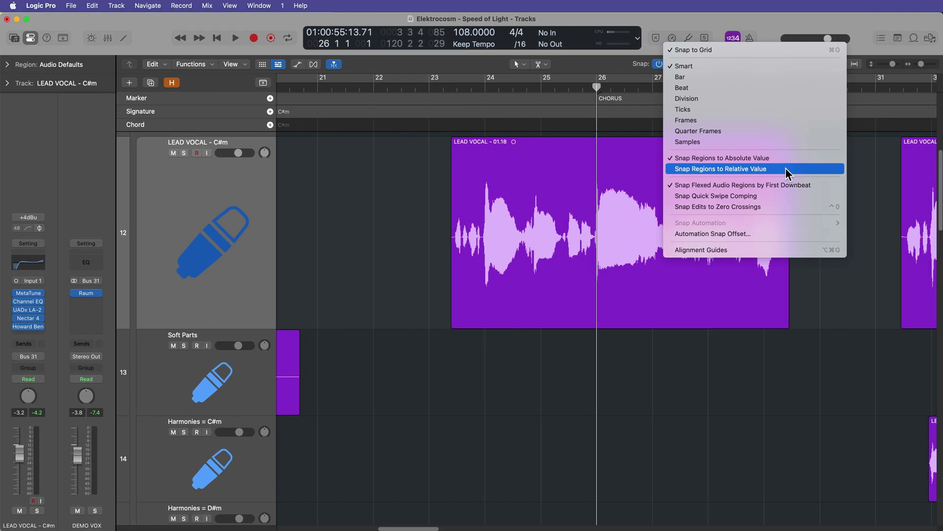
- Set Snap Regions to Relative Value, select LEAD VOCAL - 01.18, and place the playhead at bar 24
click(786, 167)
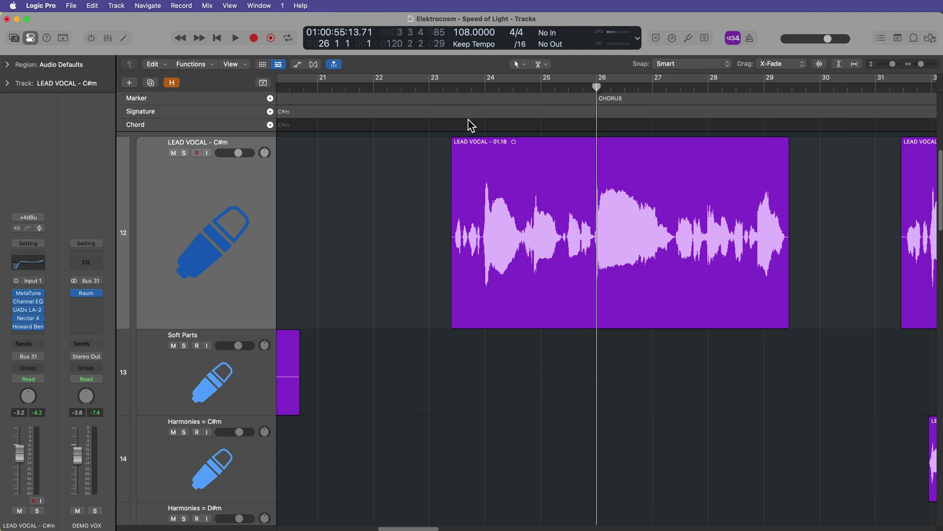
click(501, 206)
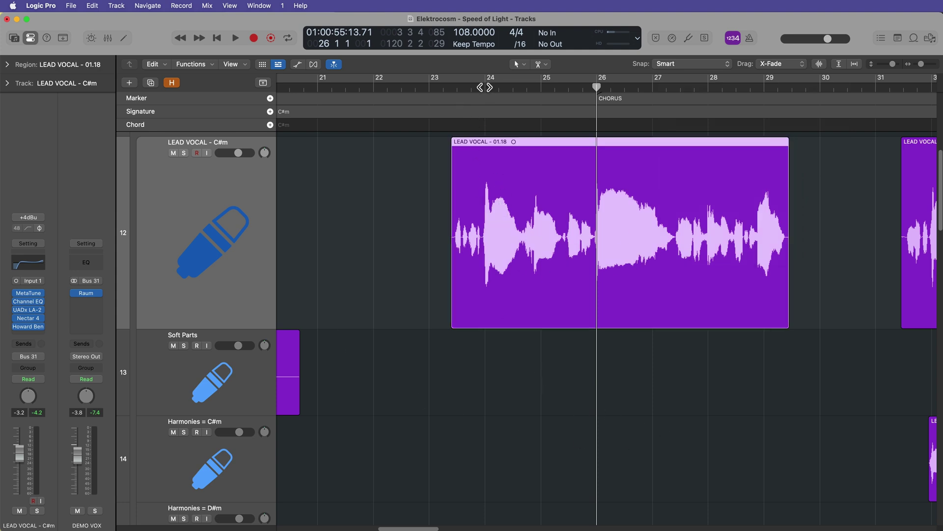
drag(479, 88, 456, 141)
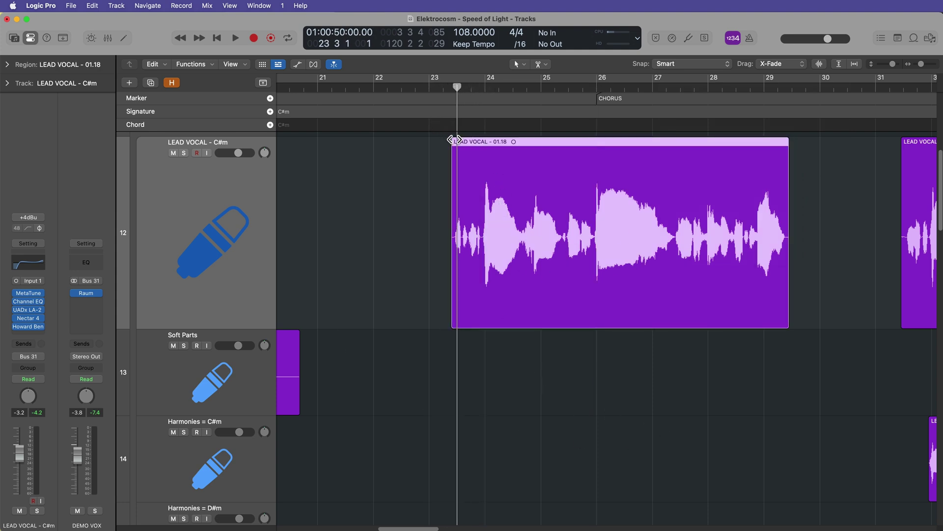
drag(457, 89, 485, 115)
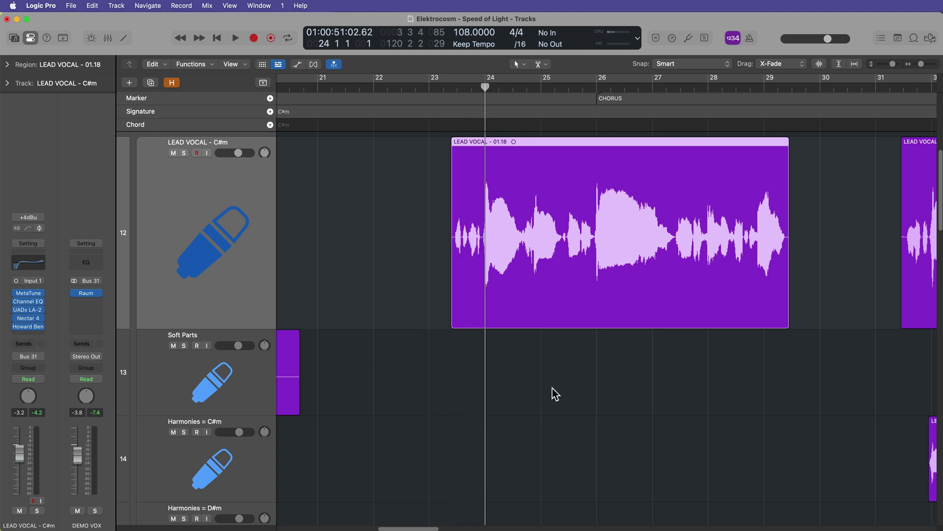
key(super+Right)
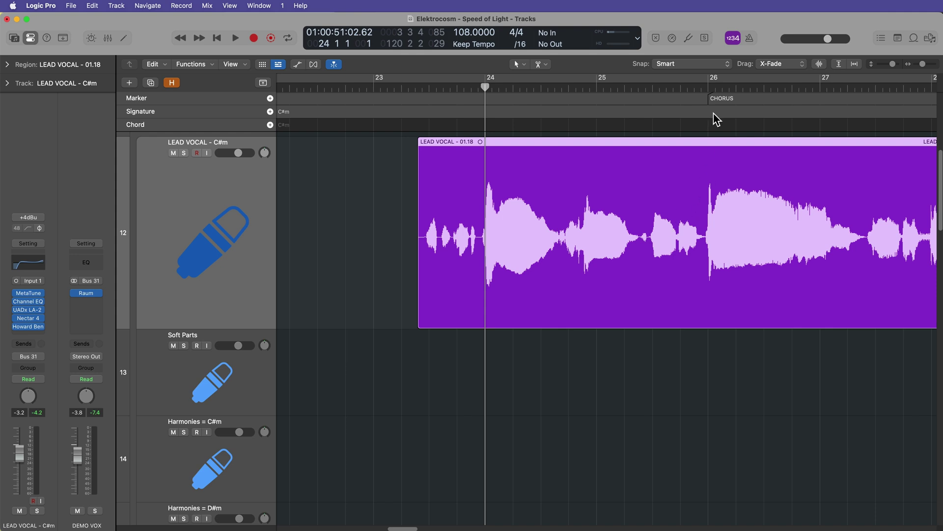
- Set region snapping to whole bars (Bar) and clear the selection
click(685, 72)
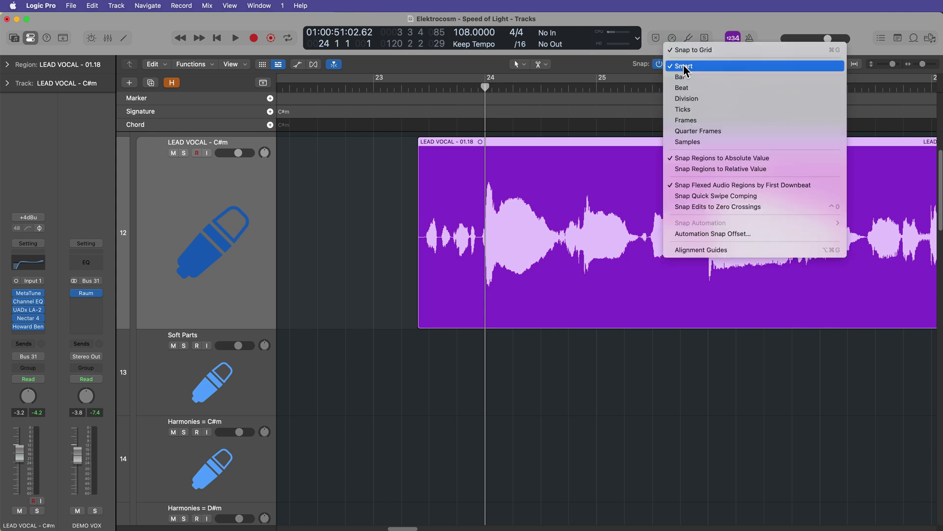
click(722, 77)
click(697, 67)
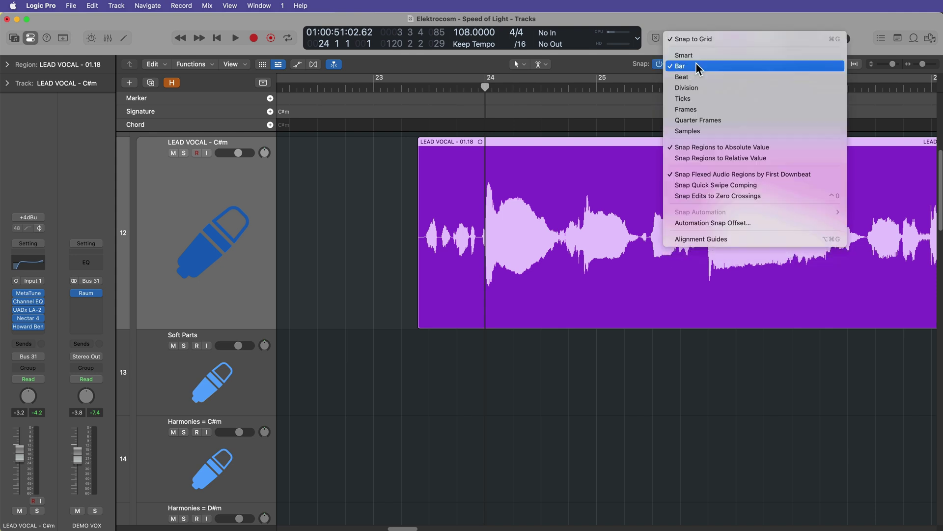
click(381, 177)
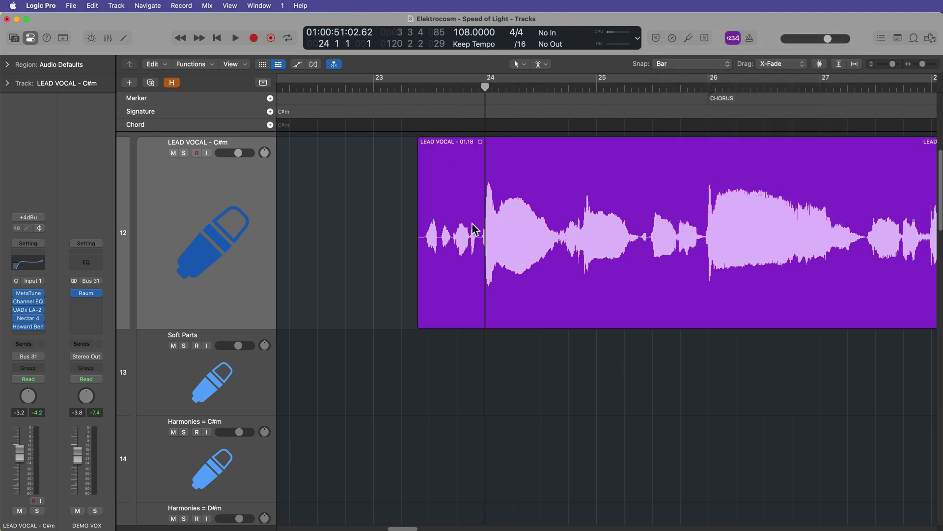
- Move the LEAD VOCAL region to bar 26 and place the playhead at bar 26
drag(473, 226, 511, 227)
key(super+z)
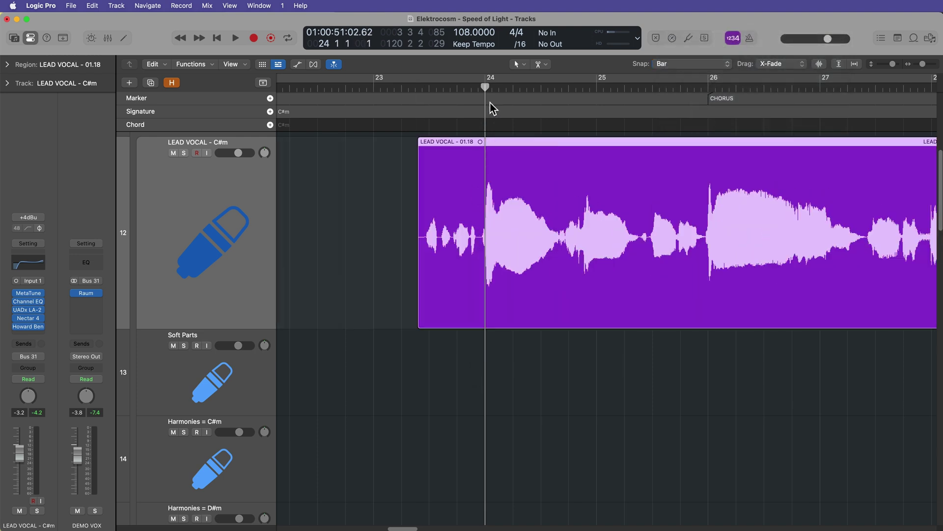
drag(495, 254, 756, 251)
scroll(589, 307, right, 5)
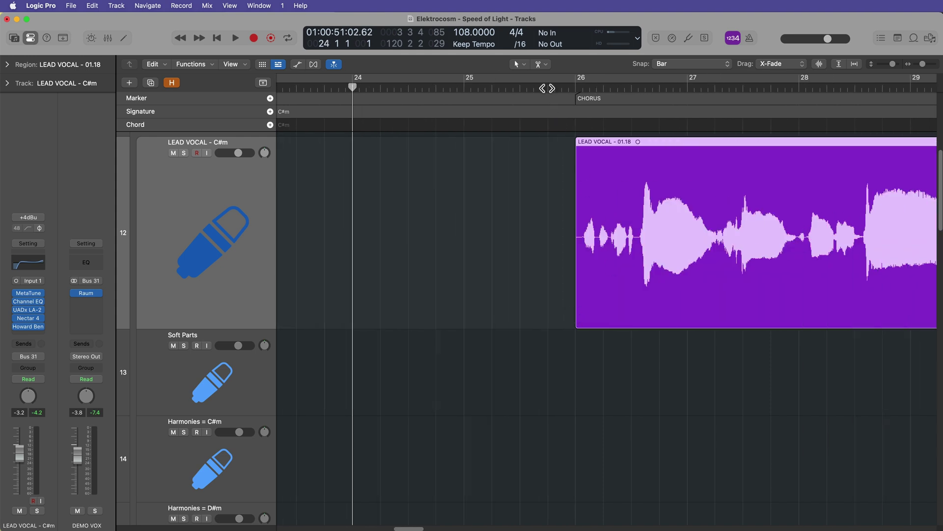
click(547, 88)
- Audition the moved vocal, then undo the move and split to restore its original position
key(space)
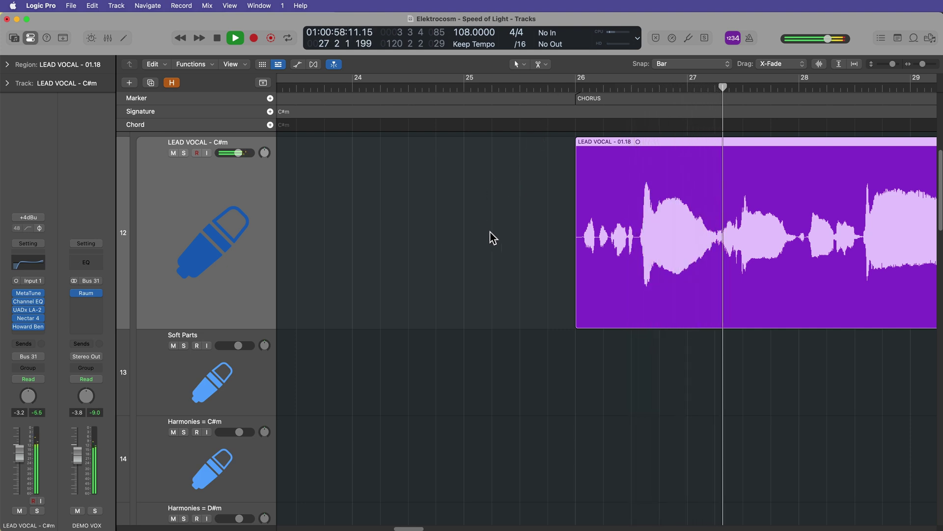
key(space)
key(super+z)
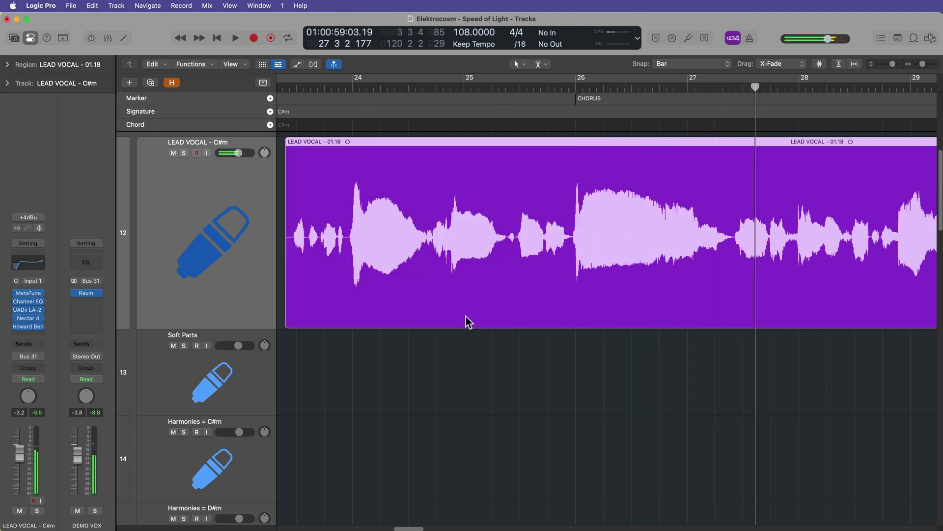
key(super+z)
key(super+Left)
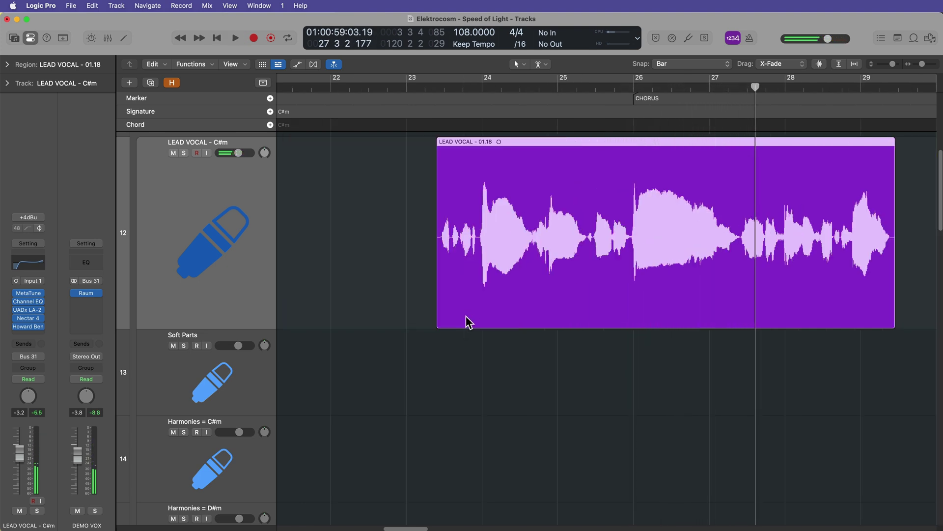
- Switch to Snap Regions to Relative Value and drag LEAD VOCAL two bars later
click(700, 68)
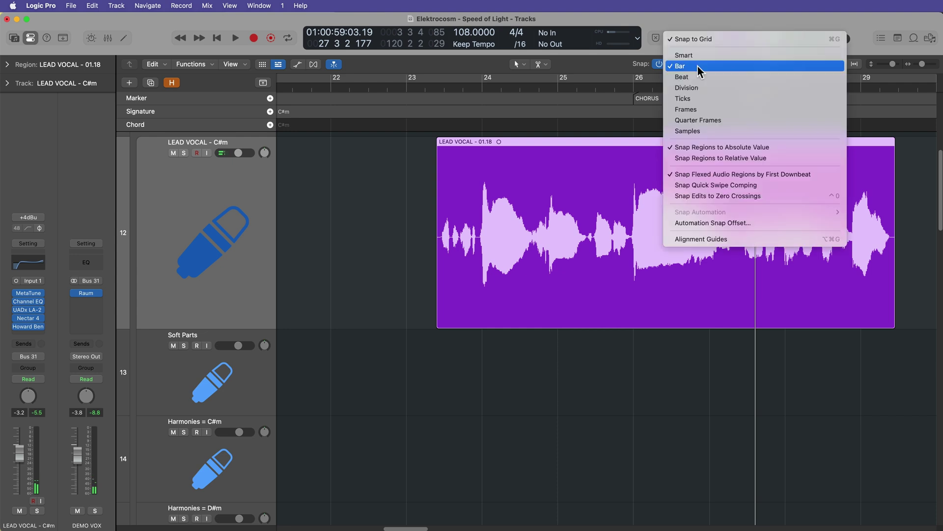
click(752, 158)
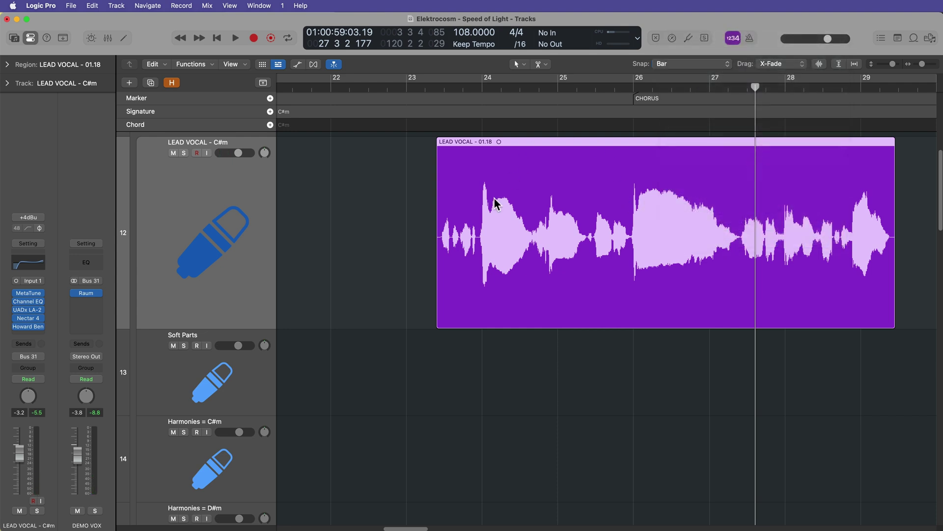
drag(495, 204, 599, 178)
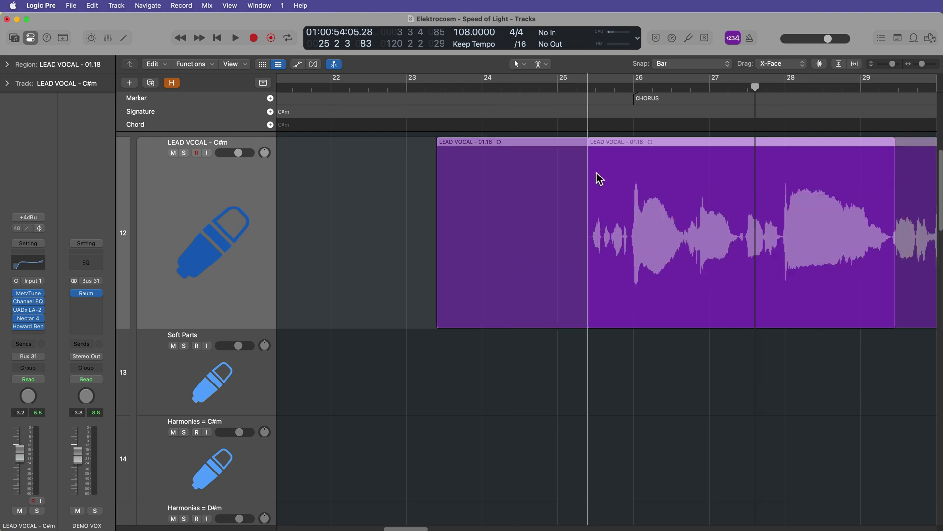
- Play back from around bar 25 through the CHORUS, zooming out to the whole song
click(634, 87)
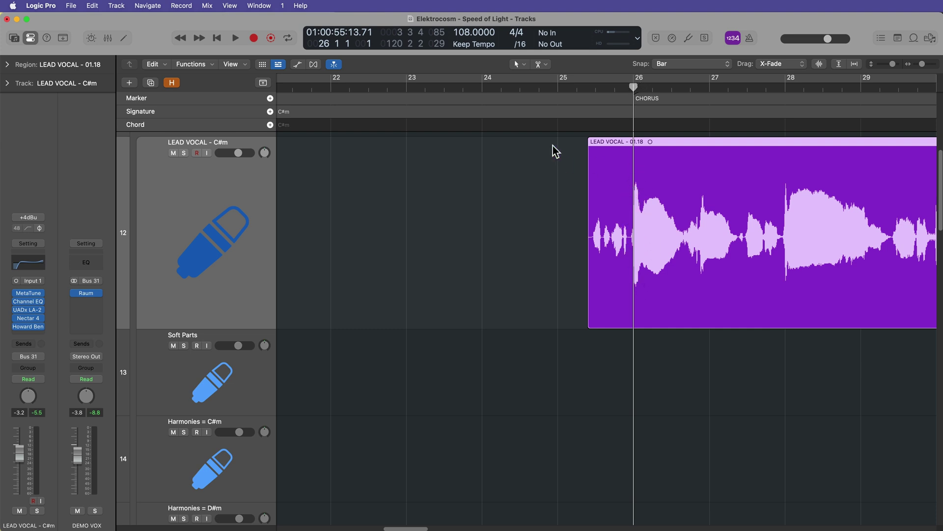
click(487, 87)
drag(486, 86, 619, 101)
click(563, 88)
click(481, 283)
key(space)
key(super+Right)
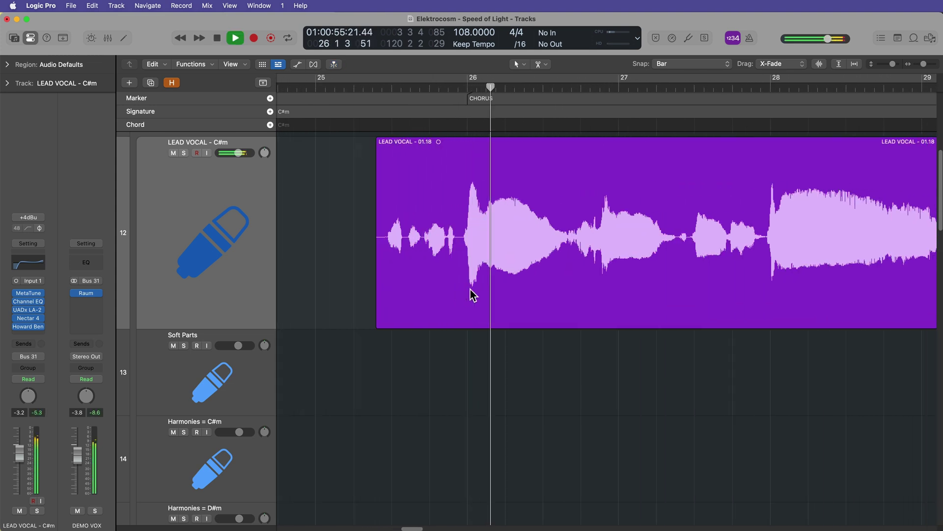
key(super+Left)
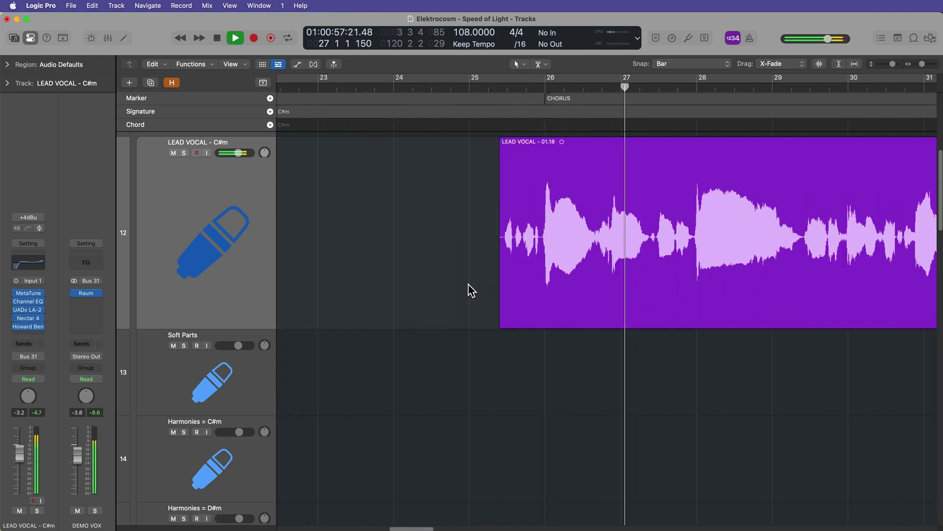
key(z)
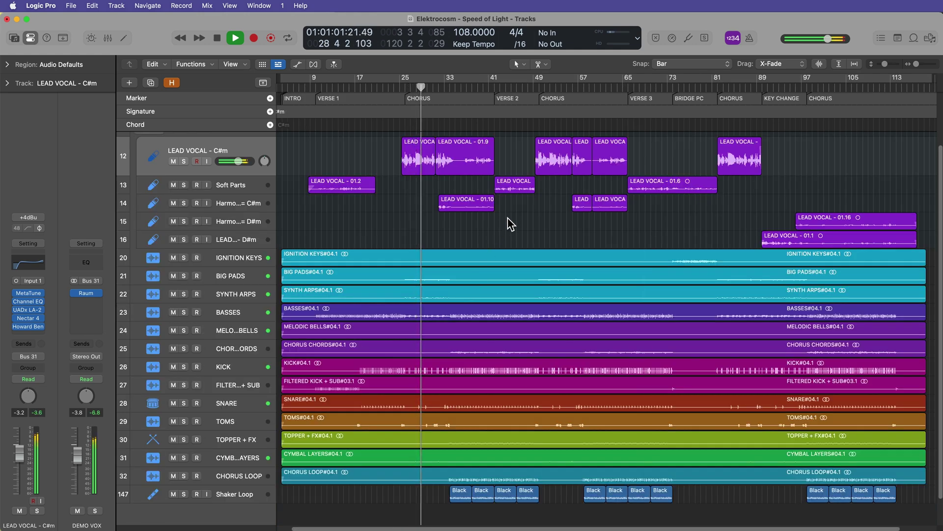
- Stop playback and open the /16 grid division pop-up in the LCD
key(space)
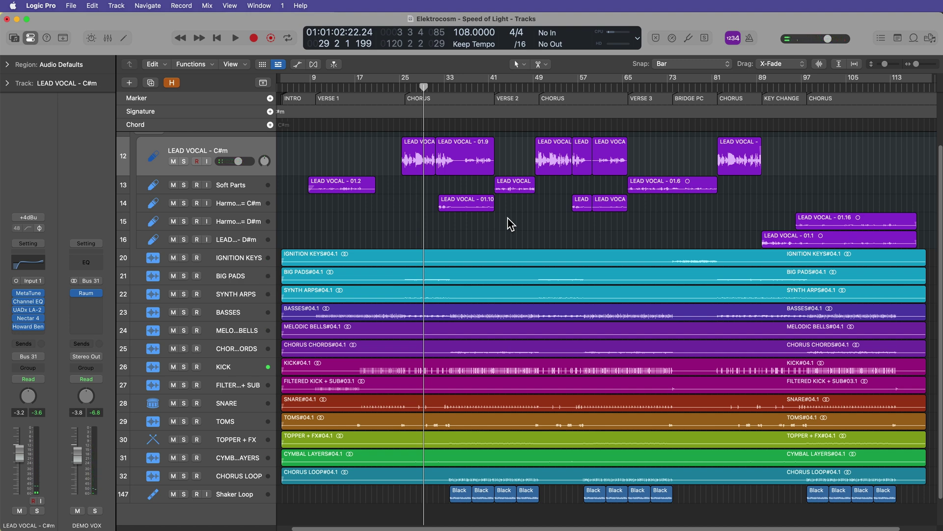
click(522, 44)
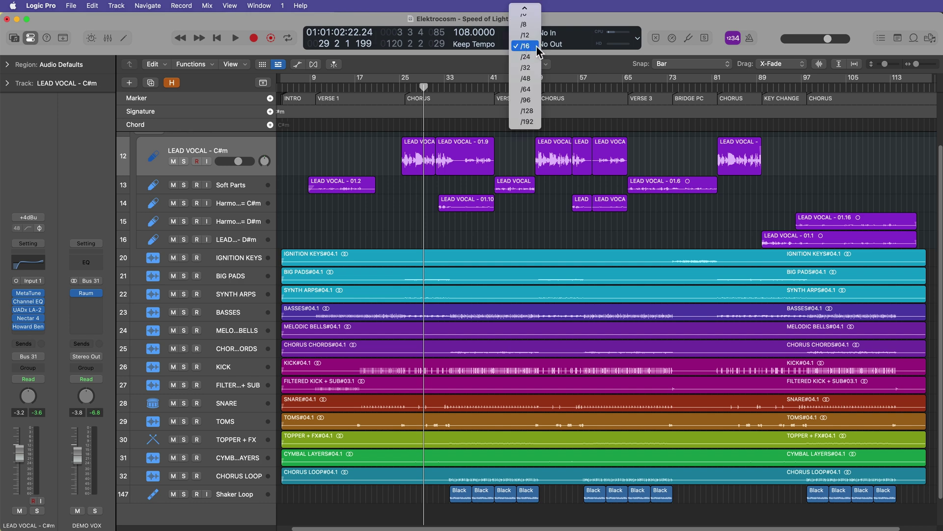